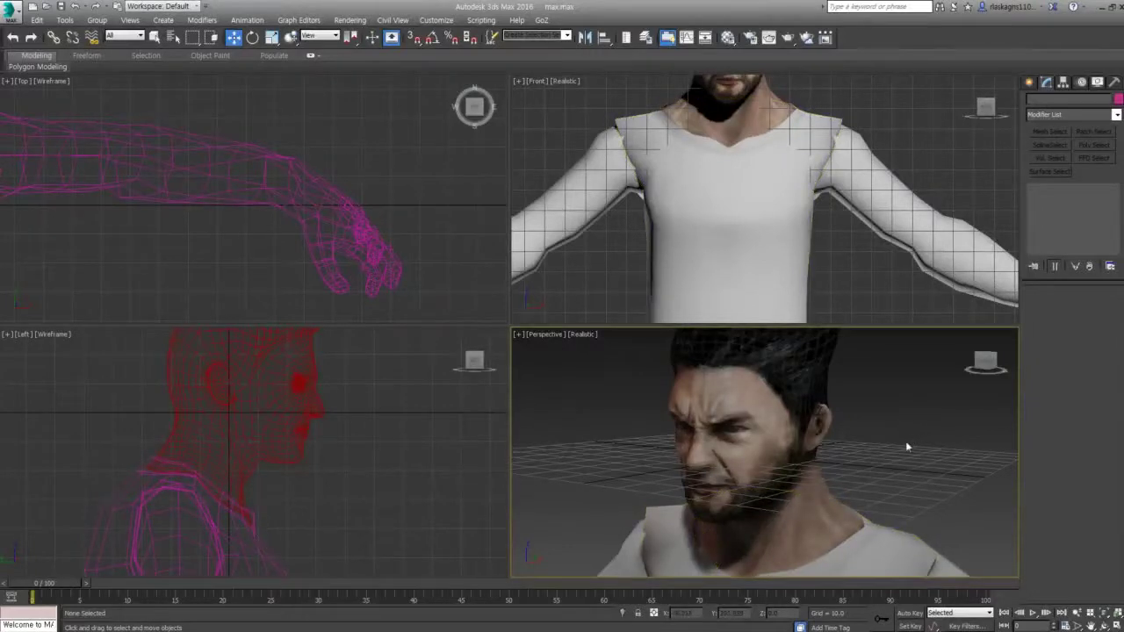
Orbit and zoom the Perspective view close onto the textured Wolverine head and select it
mouse_move(799, 474)
alt+middle_down()
mouse_move(882, 472)
mouse_move(834, 479)
mouse_move(829, 501)
mouse_move(797, 494)
mouse_move(834, 474)
mouse_move(899, 499)
mouse_move(755, 470)
alt+middle_up()
click(833, 477)
scroll(755, 469, up, 3)
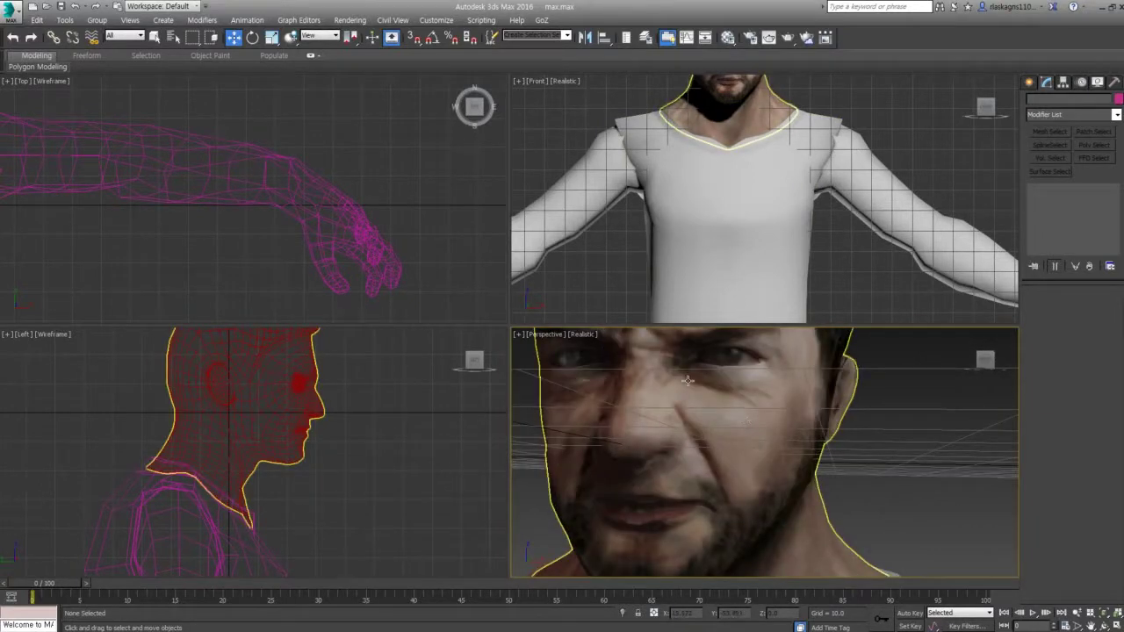
mouse_move(695, 432)
alt+middle_down()
mouse_move(702, 515)
mouse_move(686, 539)
mouse_move(828, 535)
mouse_move(846, 494)
mouse_move(782, 555)
alt+middle_up()
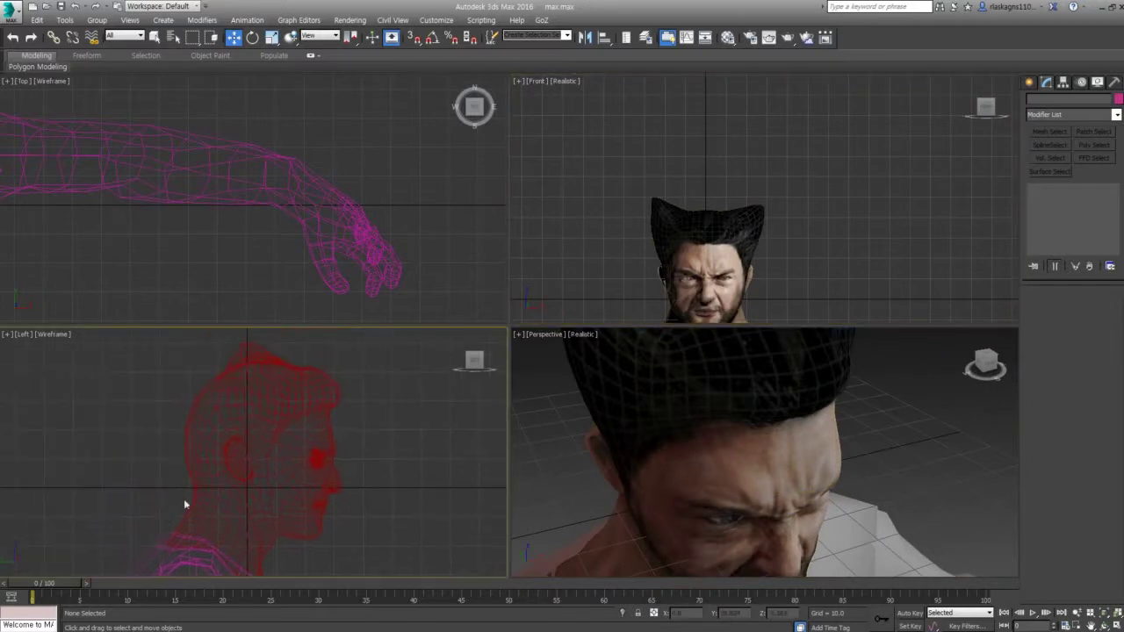
click(306, 485)
click(306, 484)
scroll(392, 502, up, 5)
middle_drag(393, 501, 422, 492)
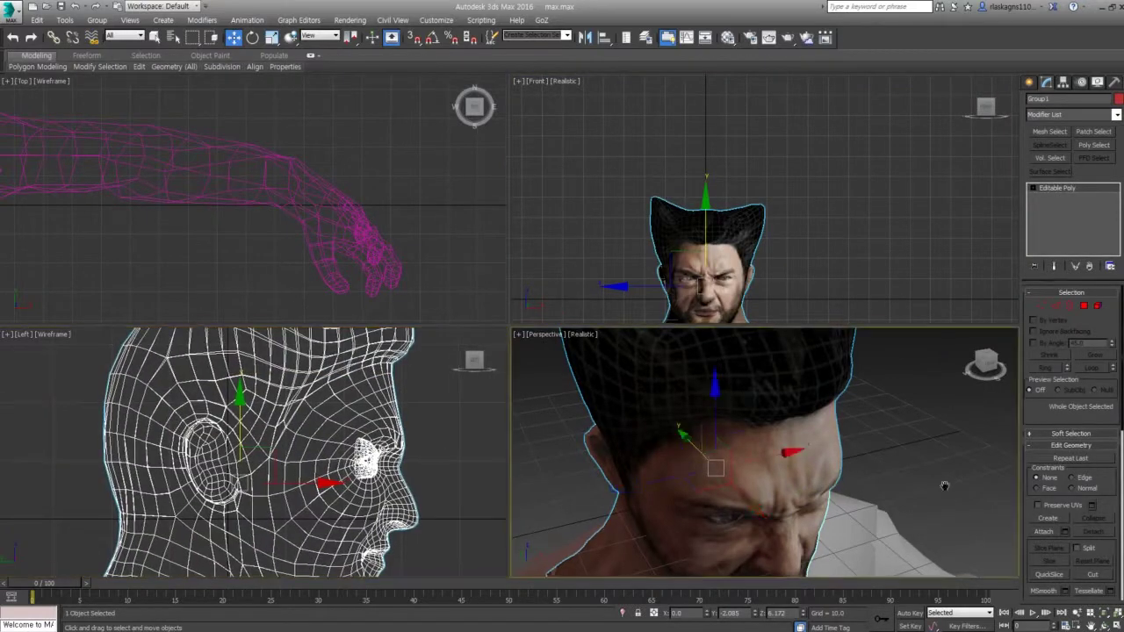
mouse_move(790, 492)
alt+middle_down()
mouse_move(942, 479)
mouse_move(878, 439)
alt+middle_up()
scroll(878, 440, up, 5)
scroll(851, 369, down, 2)
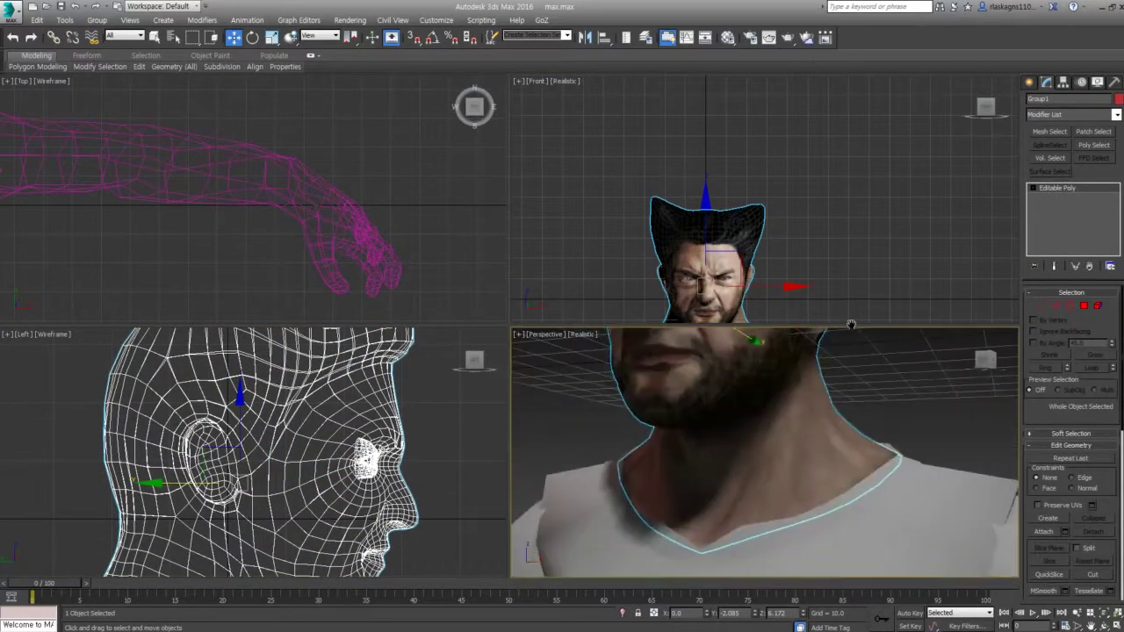
mouse_move(835, 485)
alt+middle_down()
mouse_move(769, 511)
mouse_move(834, 430)
mouse_move(865, 503)
mouse_move(875, 478)
alt+middle_up()
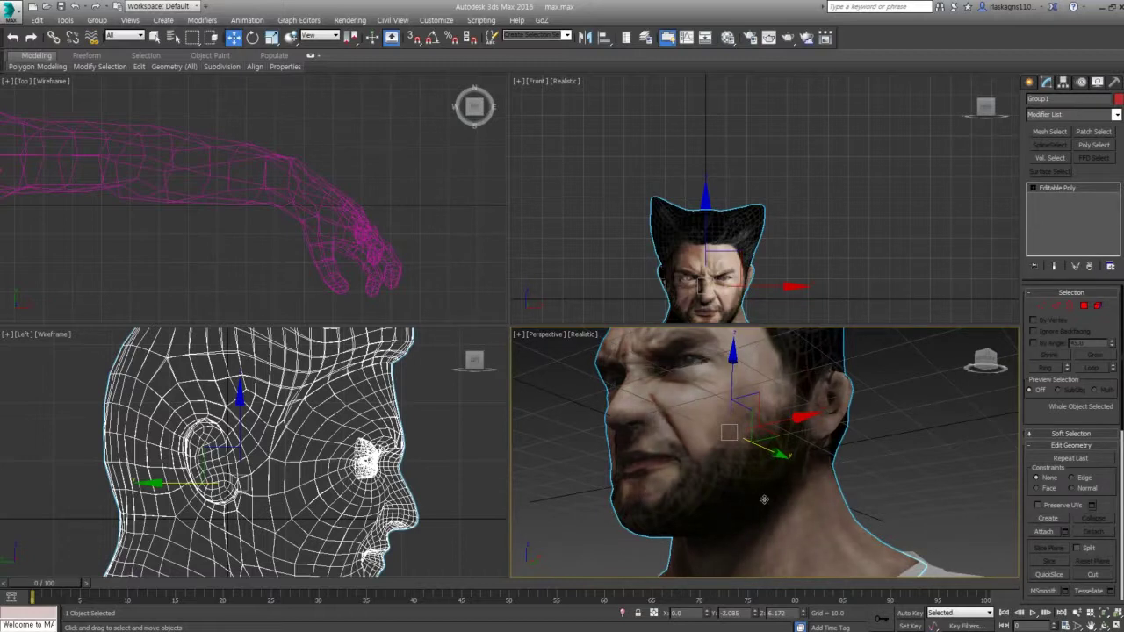
scroll(764, 499, up, 4)
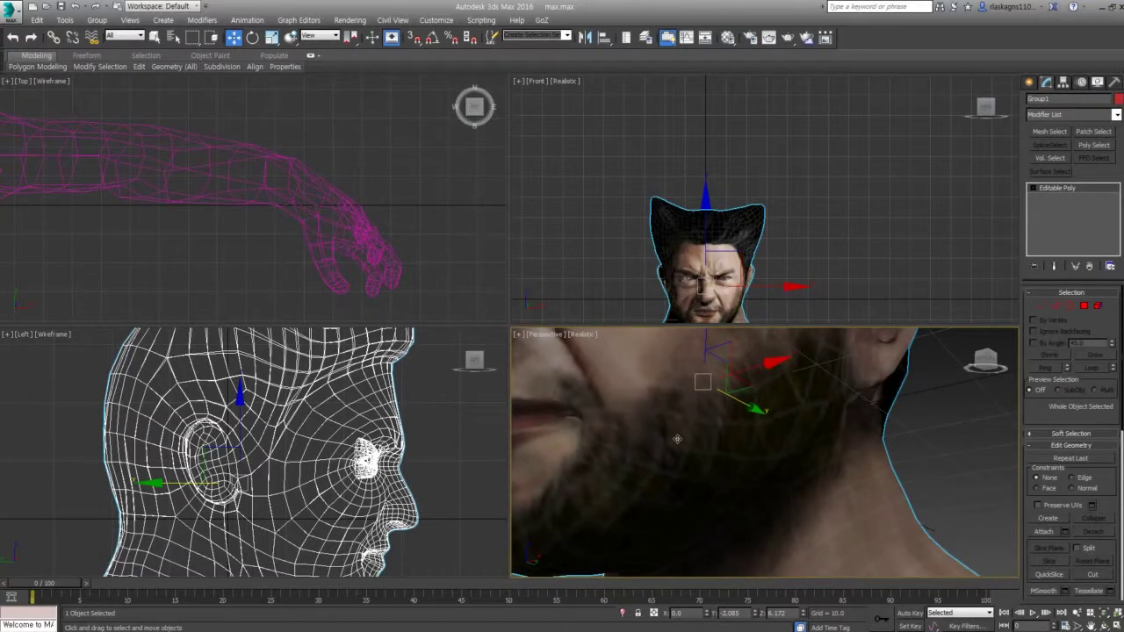
scroll(714, 419, down, 3)
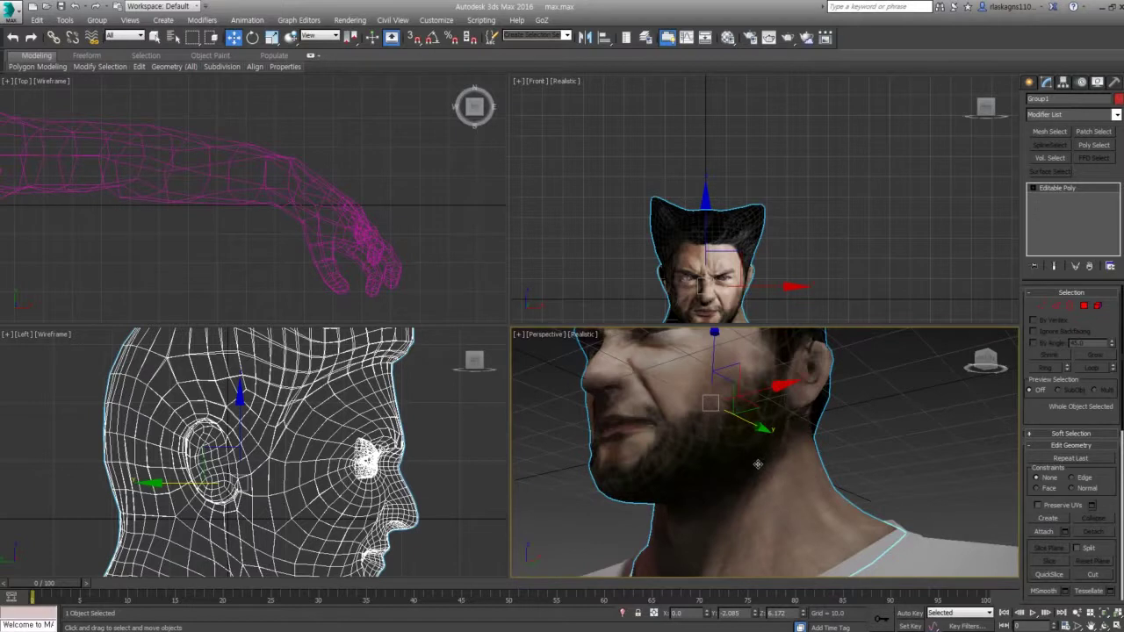
alt+middle_drag(758, 464, 910, 494)
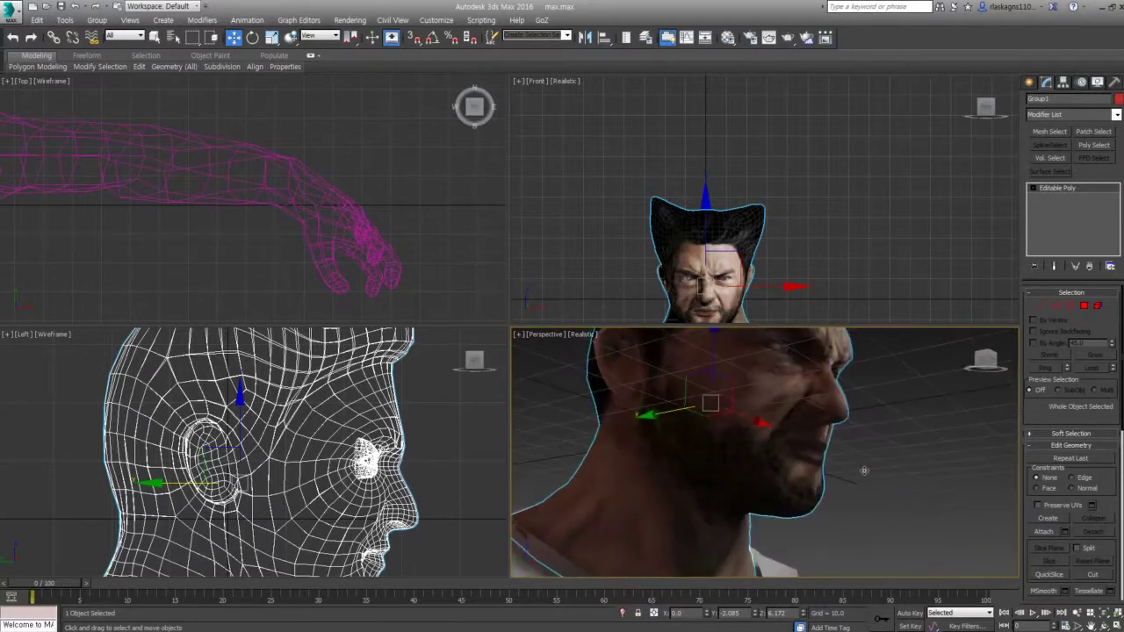
click(910, 493)
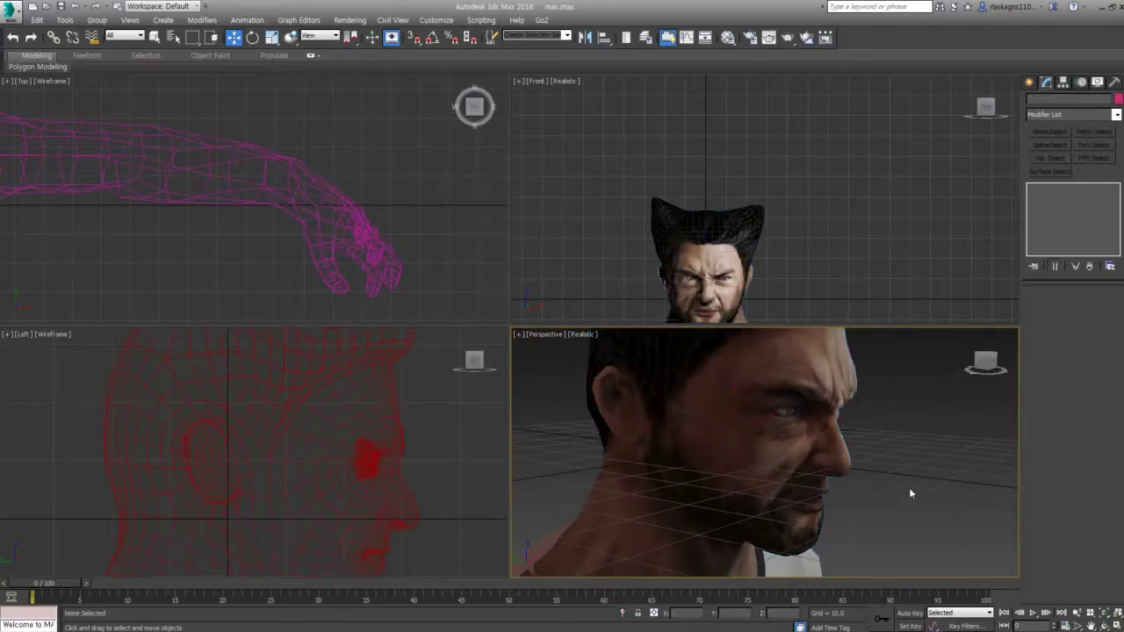
Place face1.psd beside the wireframe-overlaid texture and zoom both documents to 66.7%
click(1102, 7)
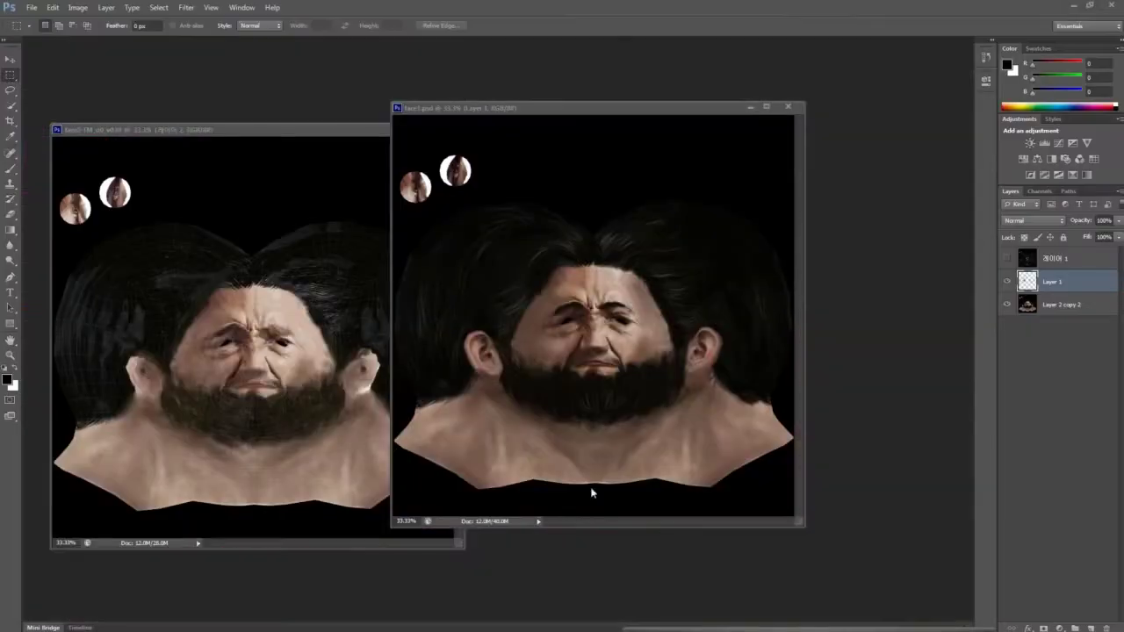
drag(572, 107, 660, 116)
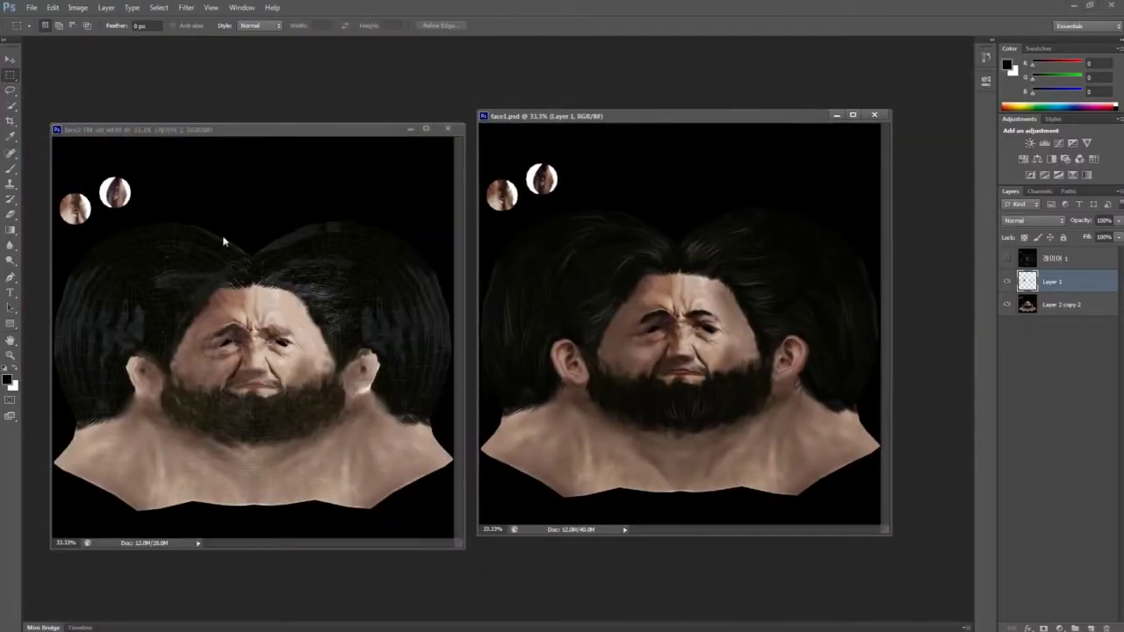
click(326, 289)
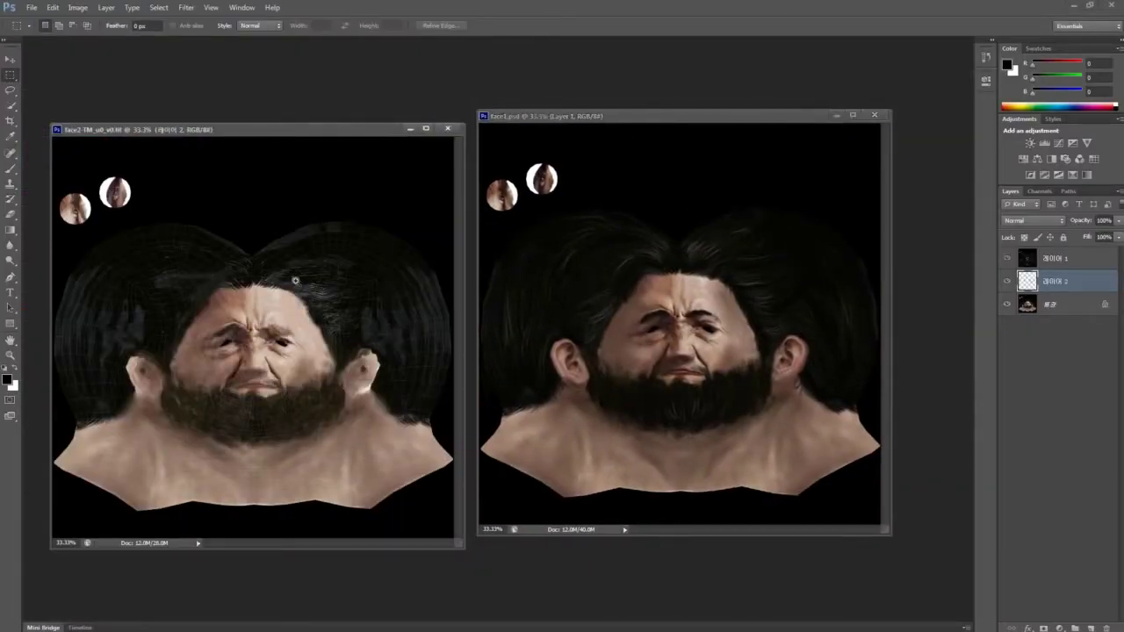
alt+scroll(293, 315, up, 1)
alt+scroll(293, 315, up, 1)
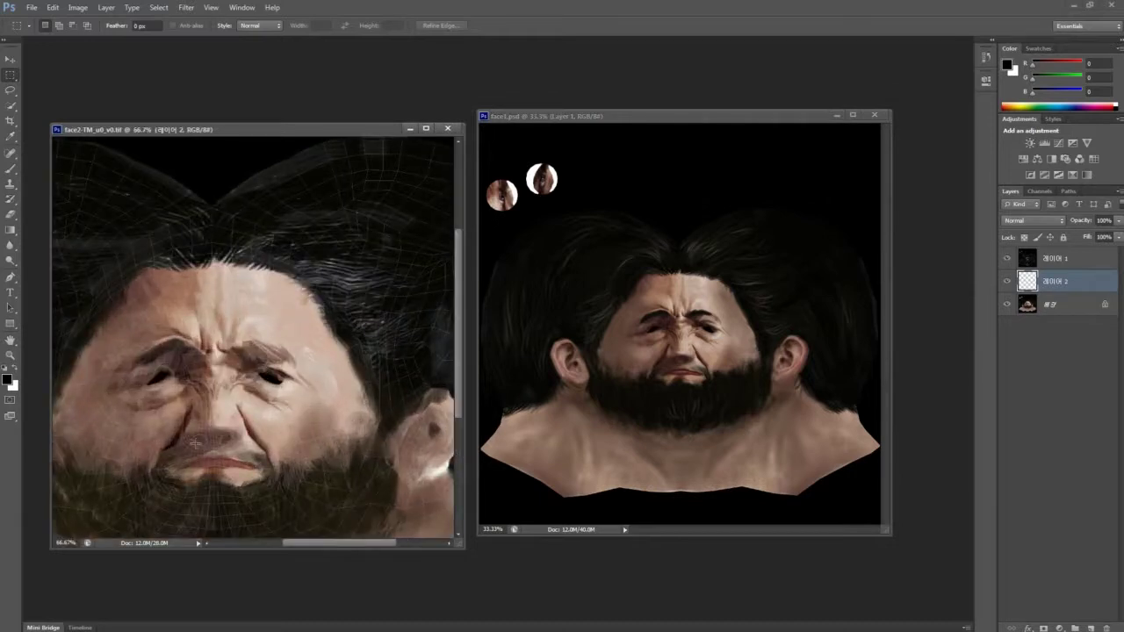
click(700, 352)
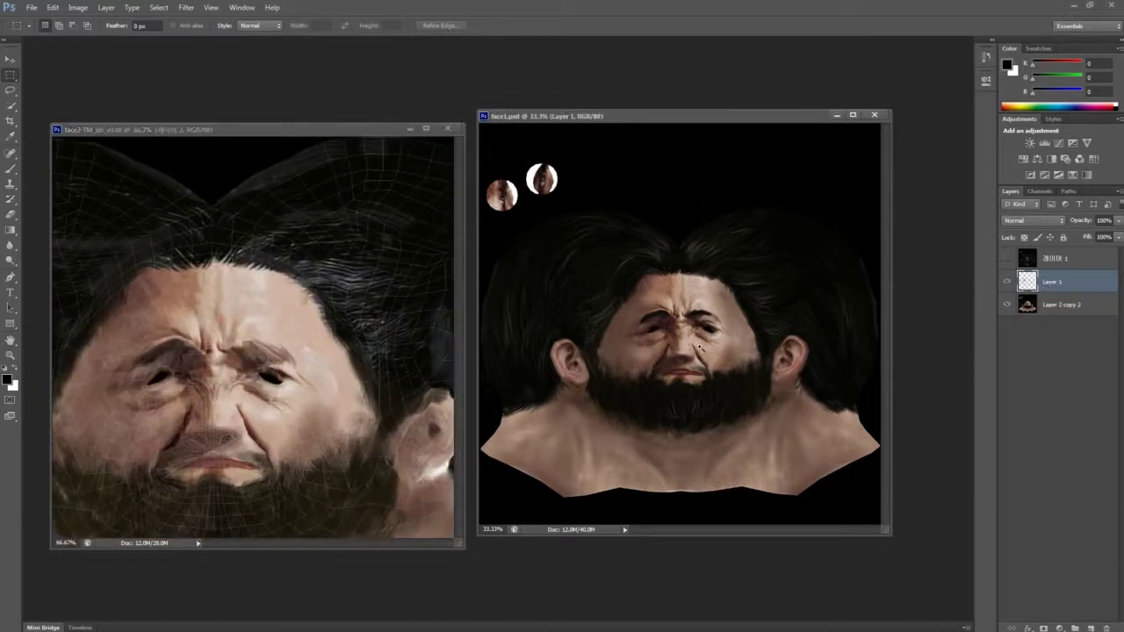
alt+scroll(700, 351, up, 1)
alt+scroll(700, 351, up, 1)
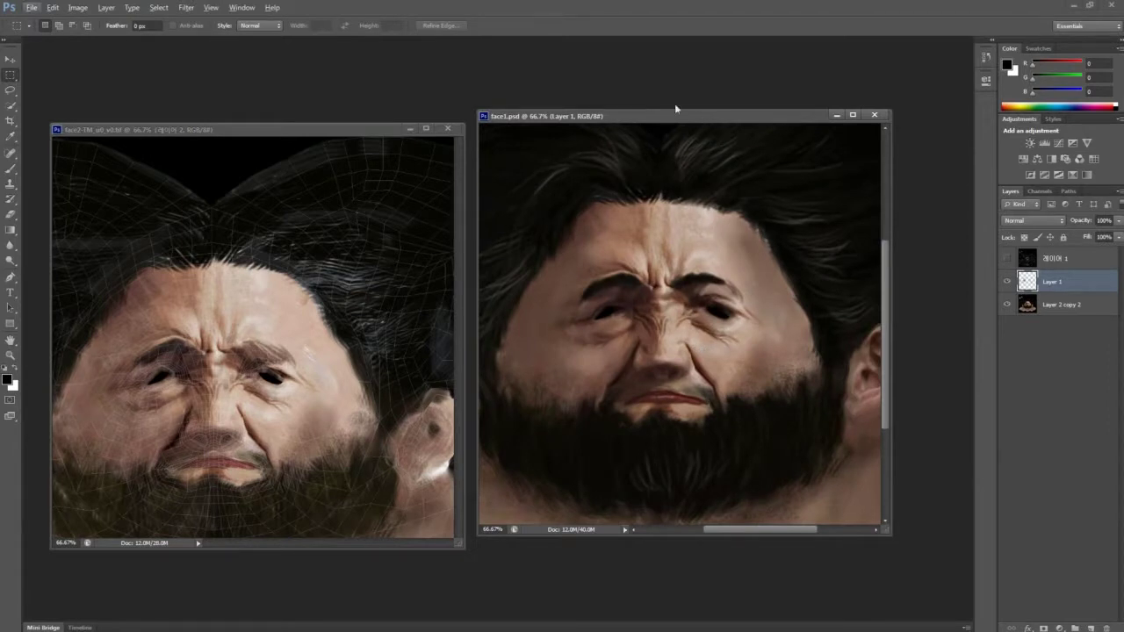
drag(676, 109, 606, 79)
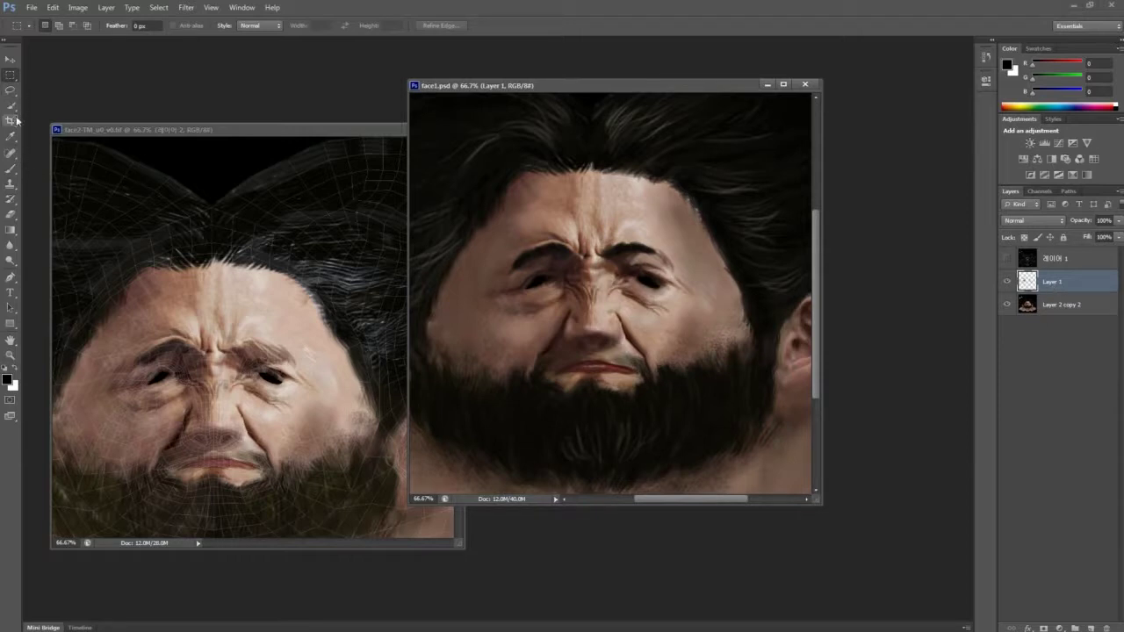
Use the Brush tool with Shape Dynamics off, Transfer on, and Opacity Jitter set to Pen Pressure
click(12, 169)
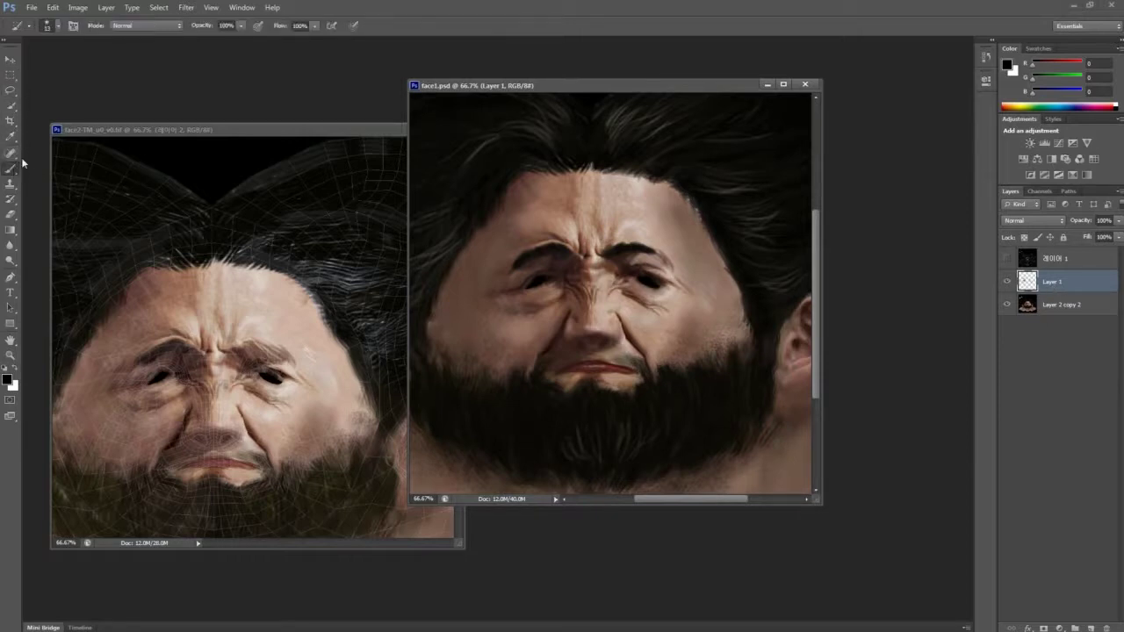
click(74, 26)
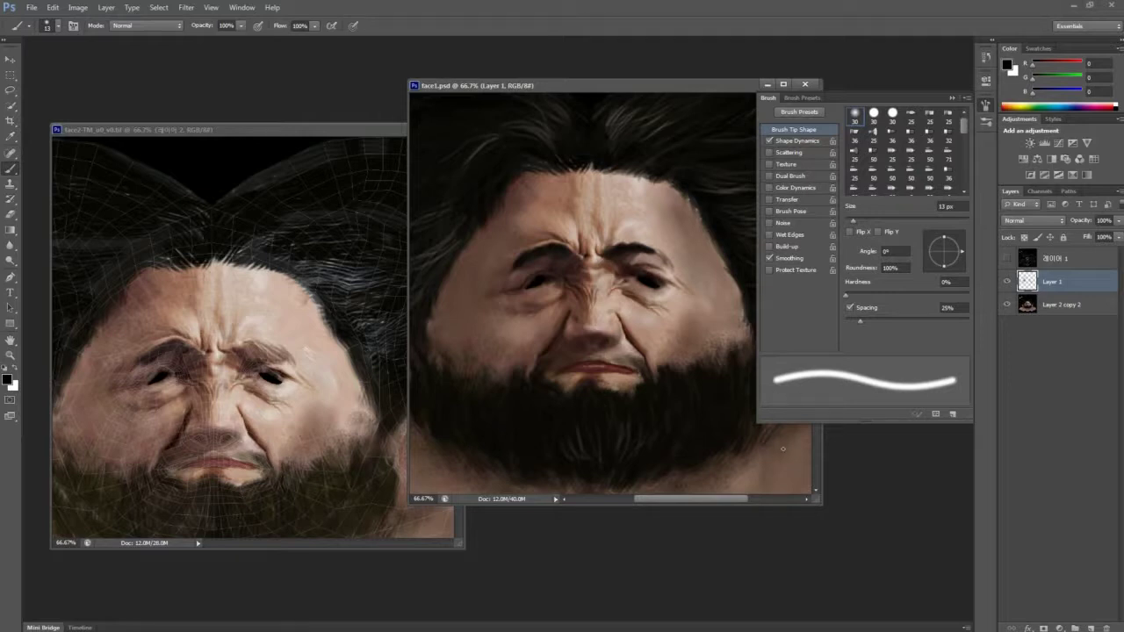
click(768, 142)
click(804, 200)
click(910, 139)
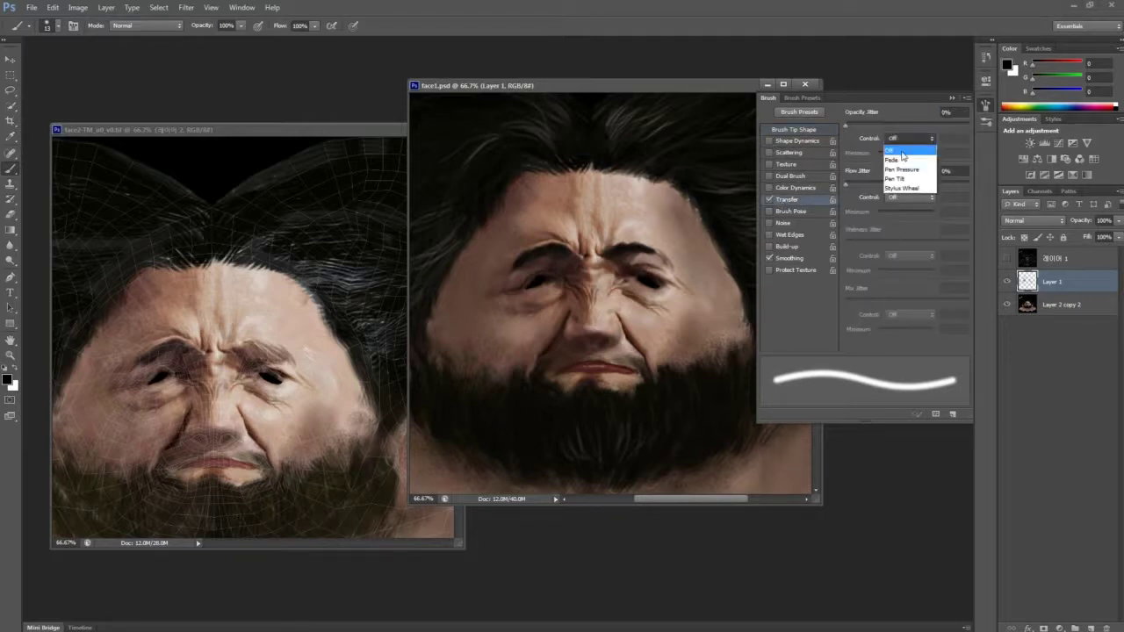
click(904, 167)
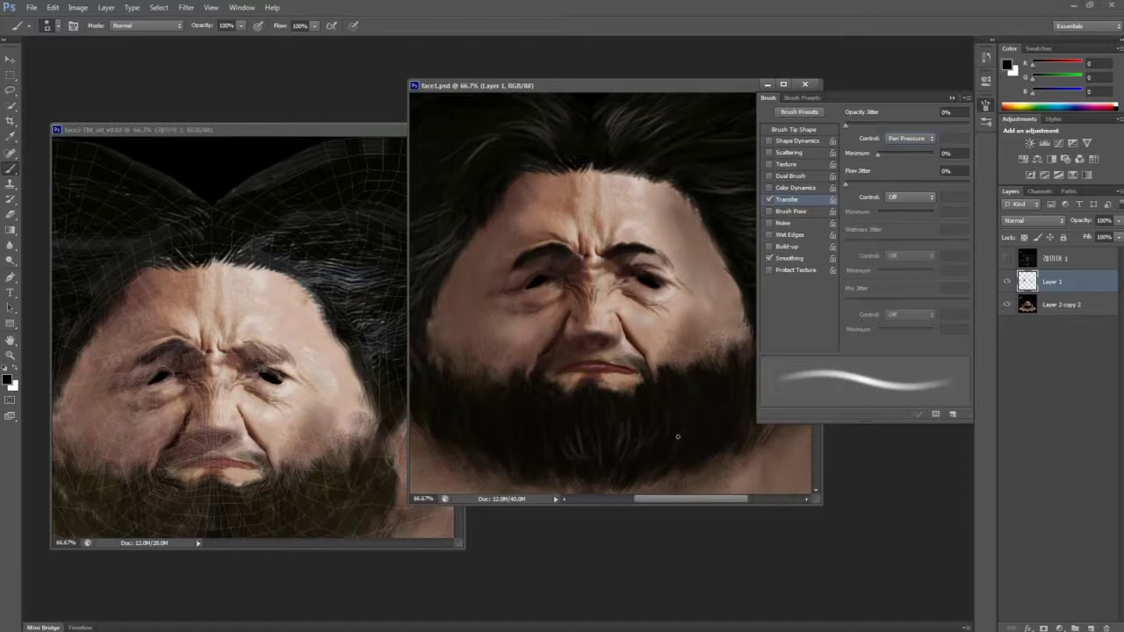
Choose the 14 px brush tip, lower its Spacing from 5% to 1%, and re-enable Transfer
click(59, 31)
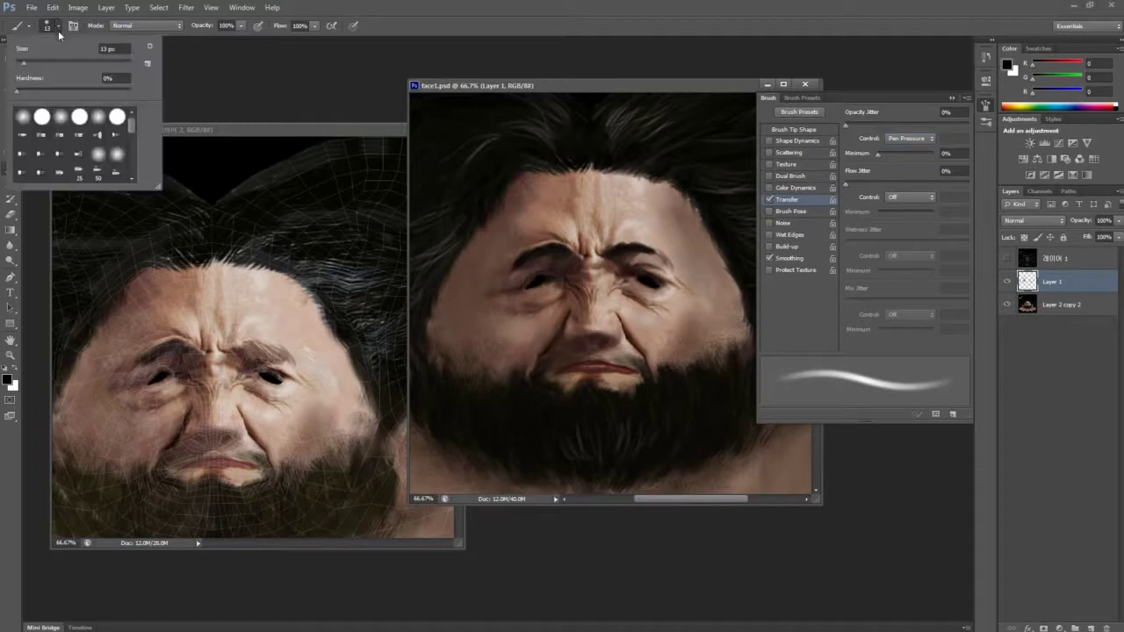
drag(132, 127, 133, 150)
click(100, 122)
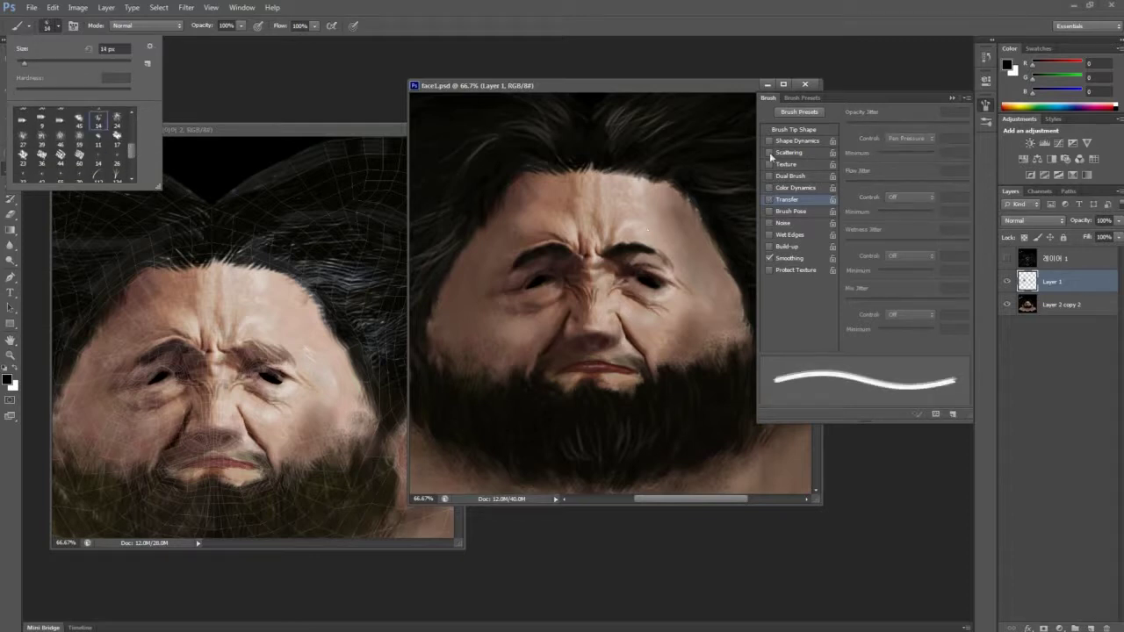
click(791, 131)
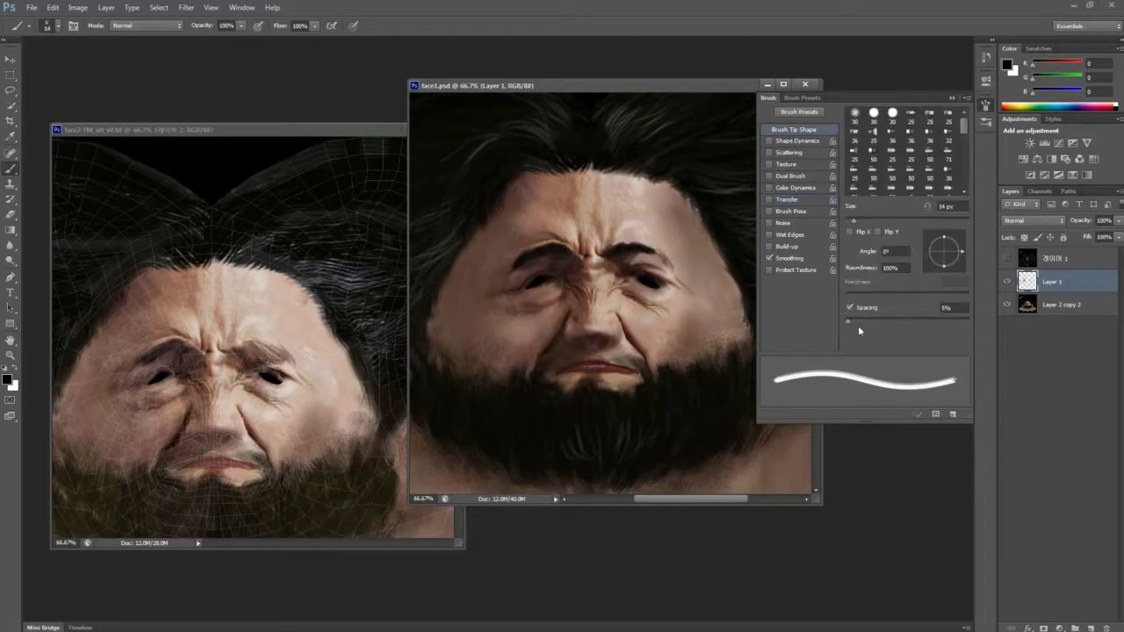
drag(850, 324, 828, 308)
click(770, 200)
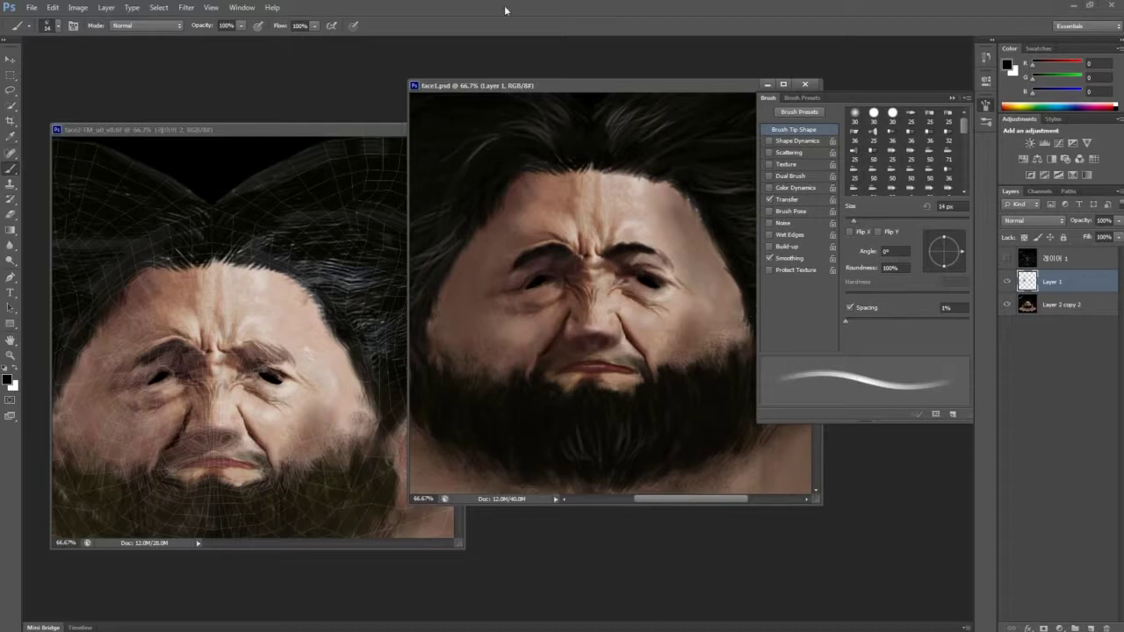
Return to 3ds Max, select the head model and view it from the front
key(alt+Tab)
key(Tab)
key(Tab)
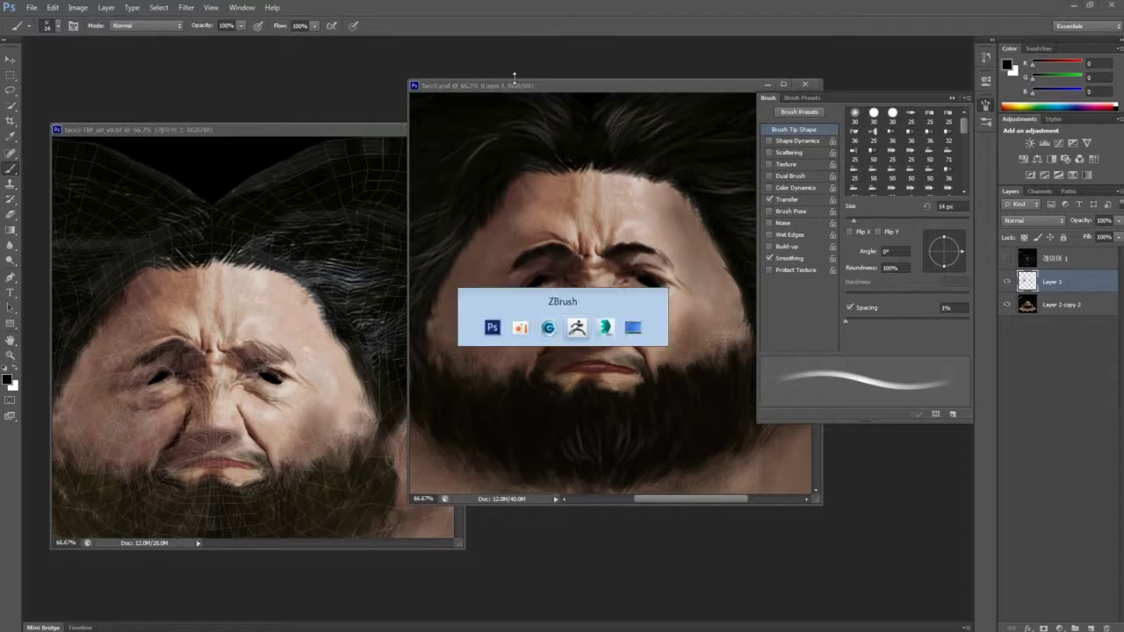
key(Tab)
click(782, 460)
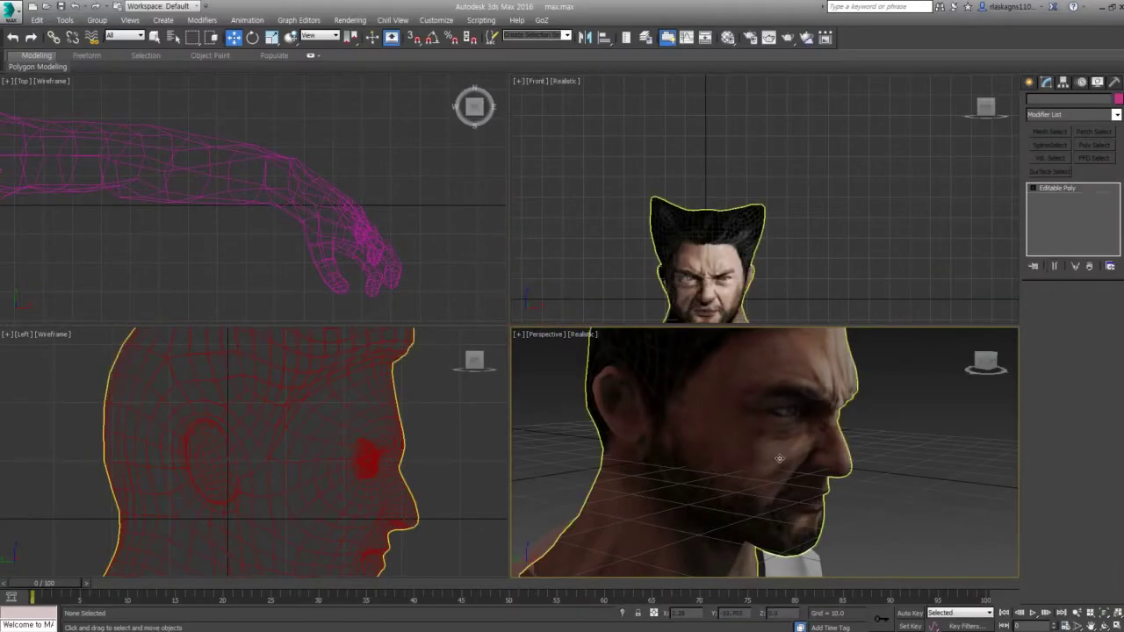
alt+middle_drag(959, 475, 914, 518)
scroll(898, 530, down, 3)
scroll(898, 530, up, 3)
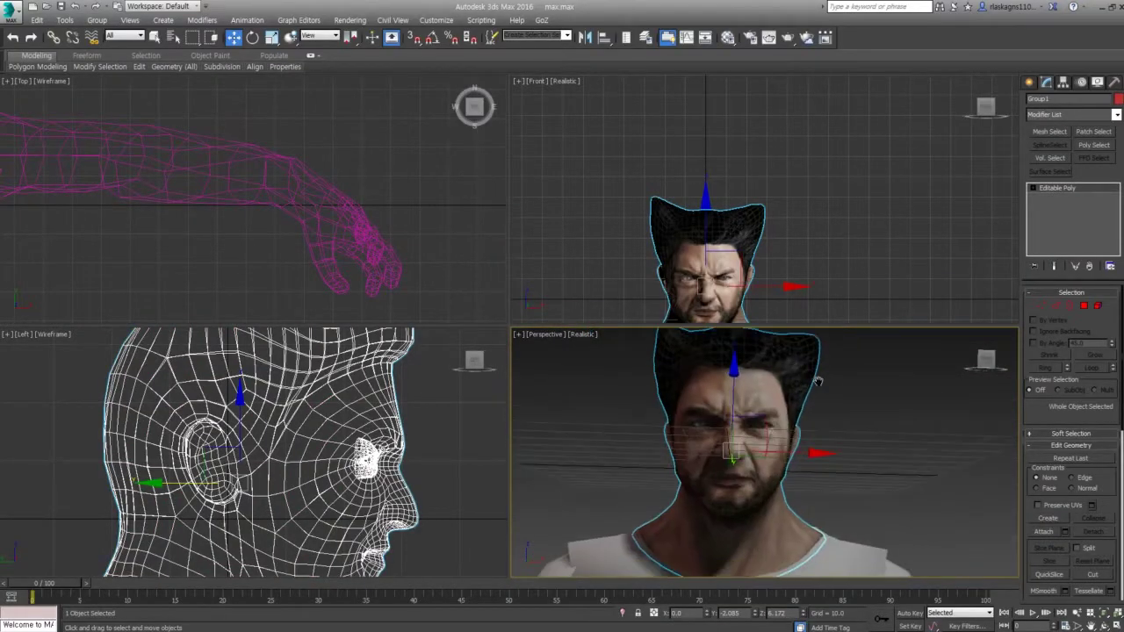
Clear defaultMat's diffuse map and load Desktop face1.psd as a Bitmap diffuse map
click(727, 37)
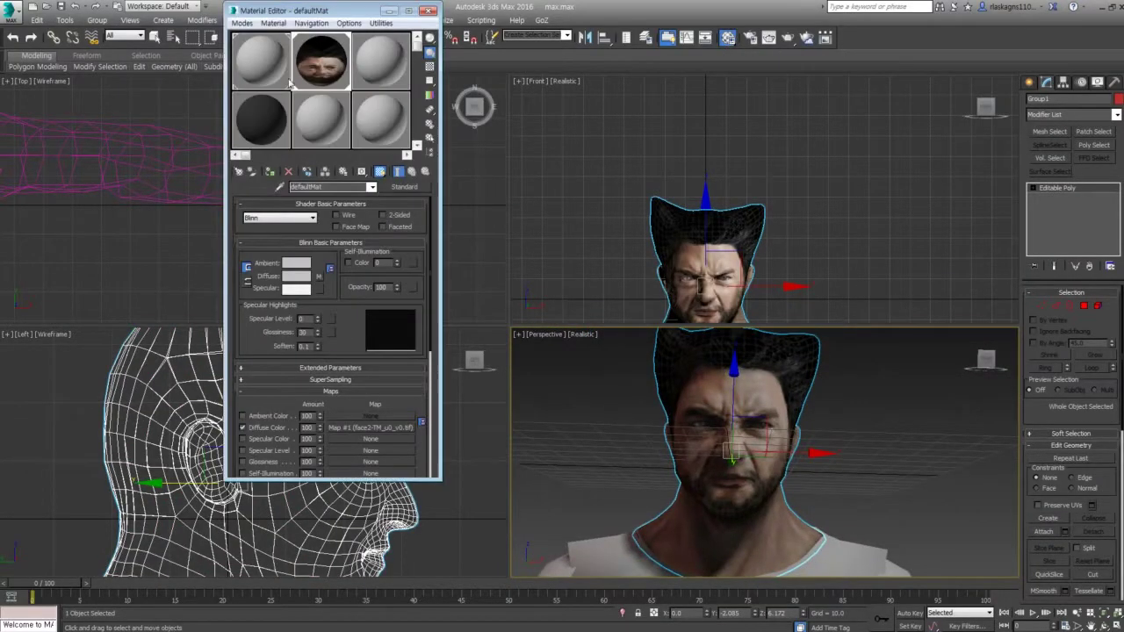
drag(368, 439, 369, 428)
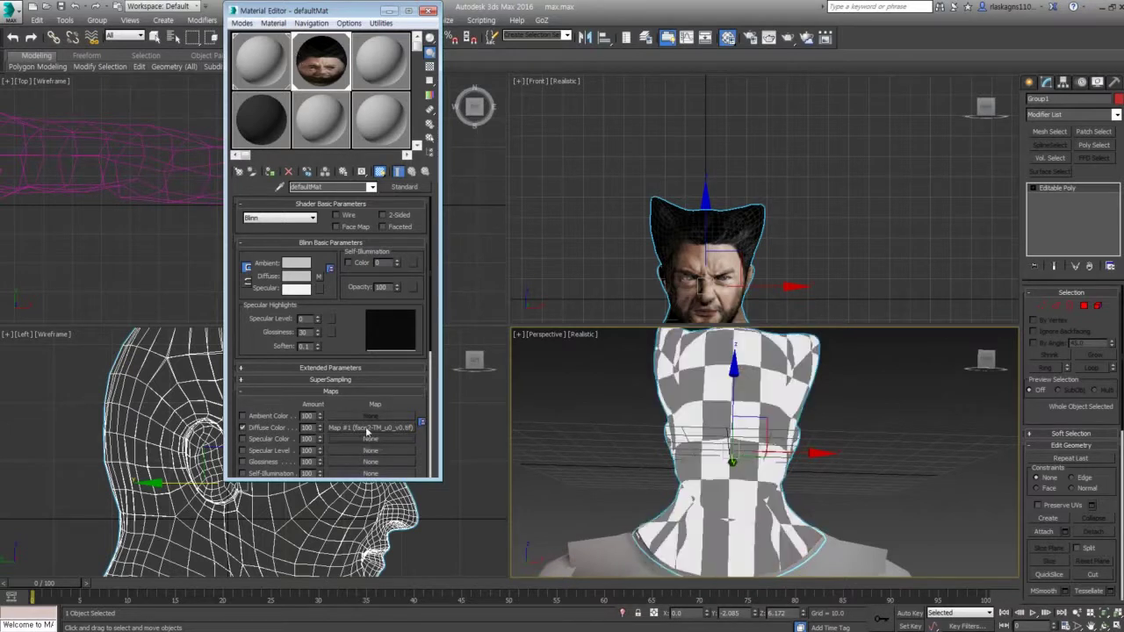
click(402, 185)
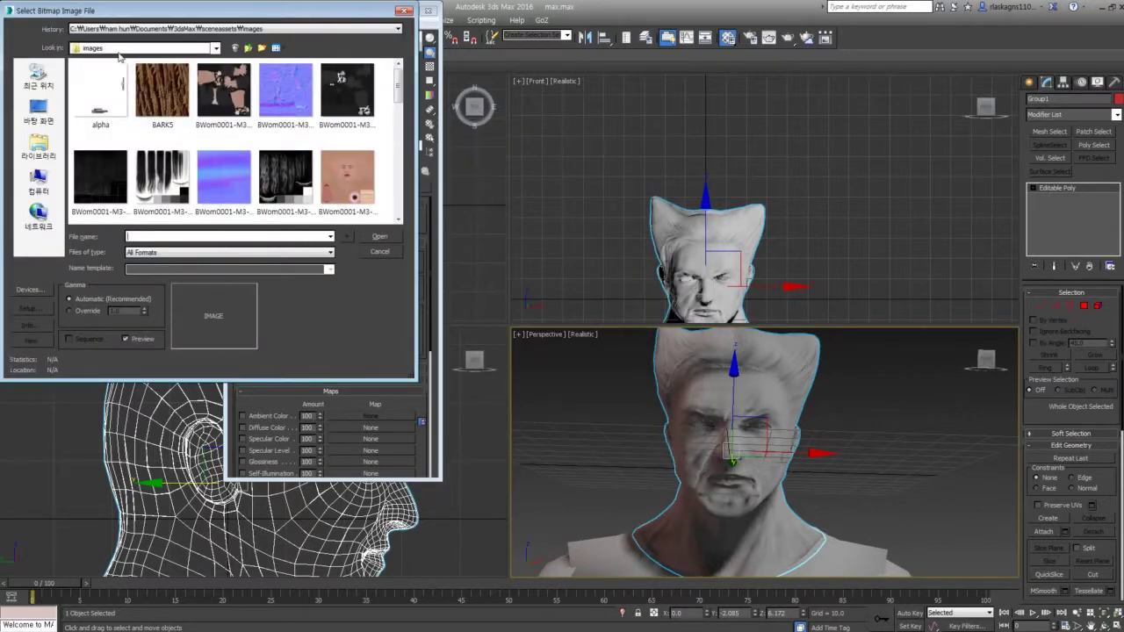
click(132, 48)
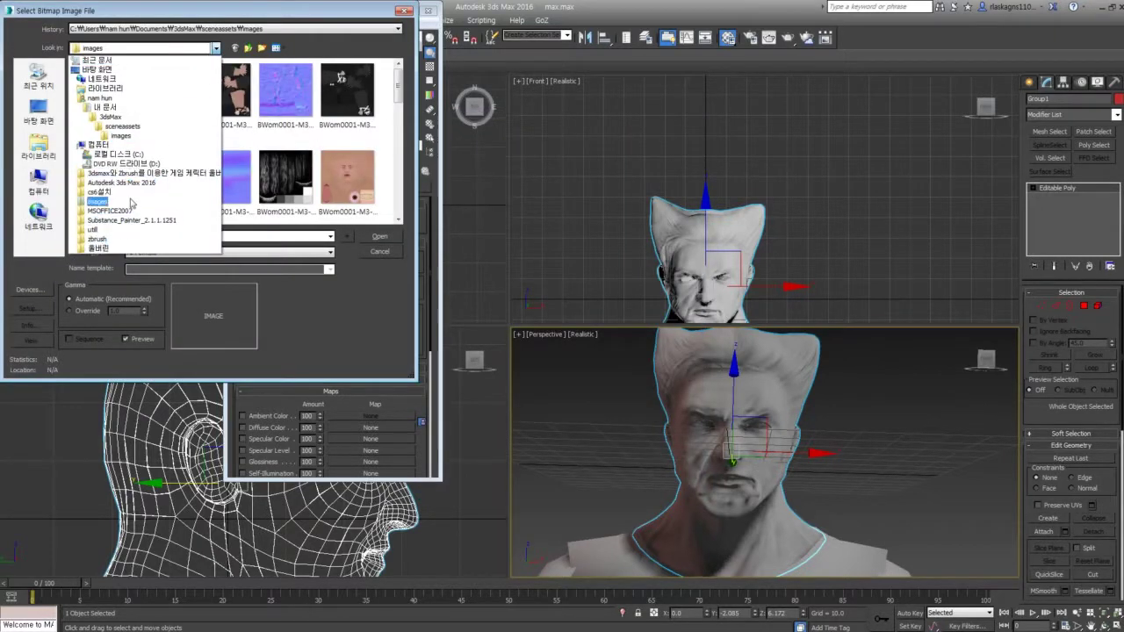
click(130, 69)
scroll(205, 148, down, 2)
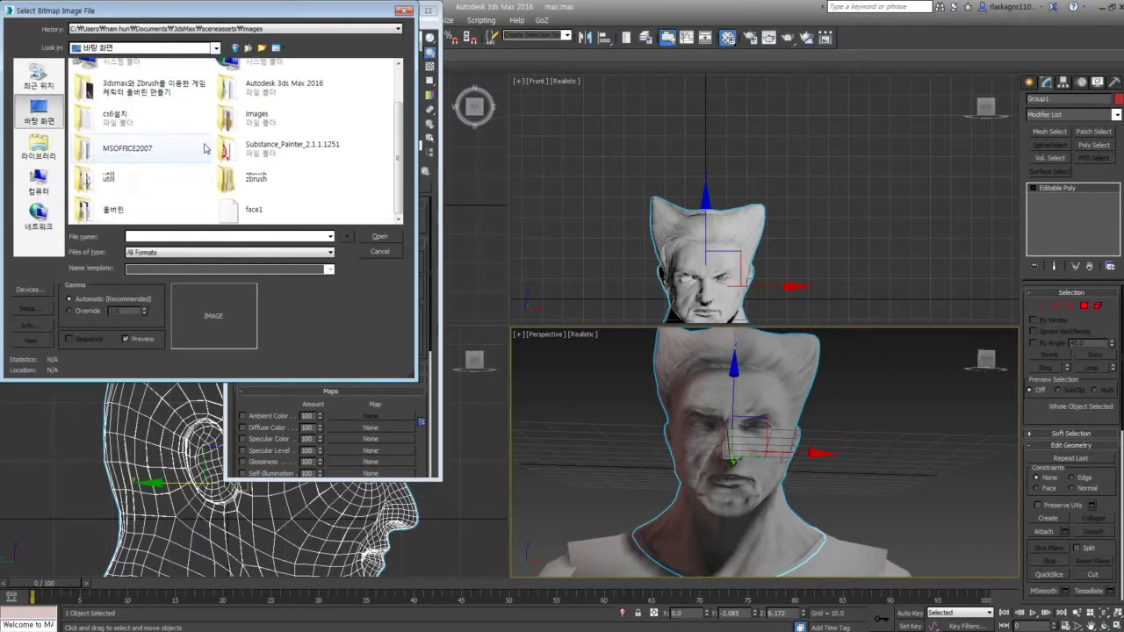
click(254, 209)
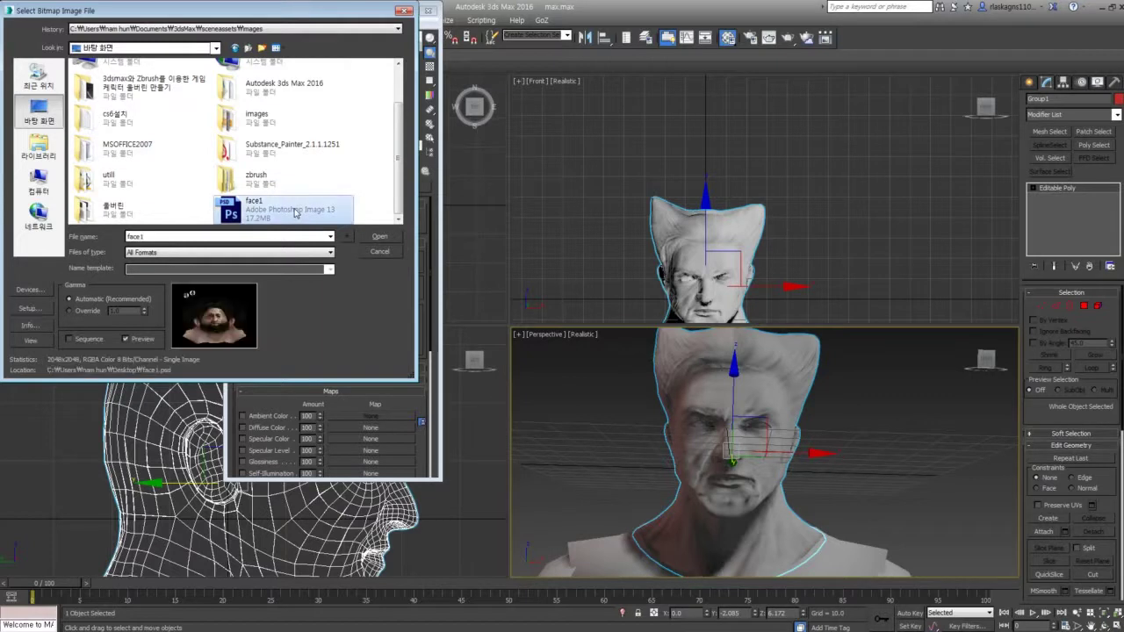
click(394, 240)
click(161, 291)
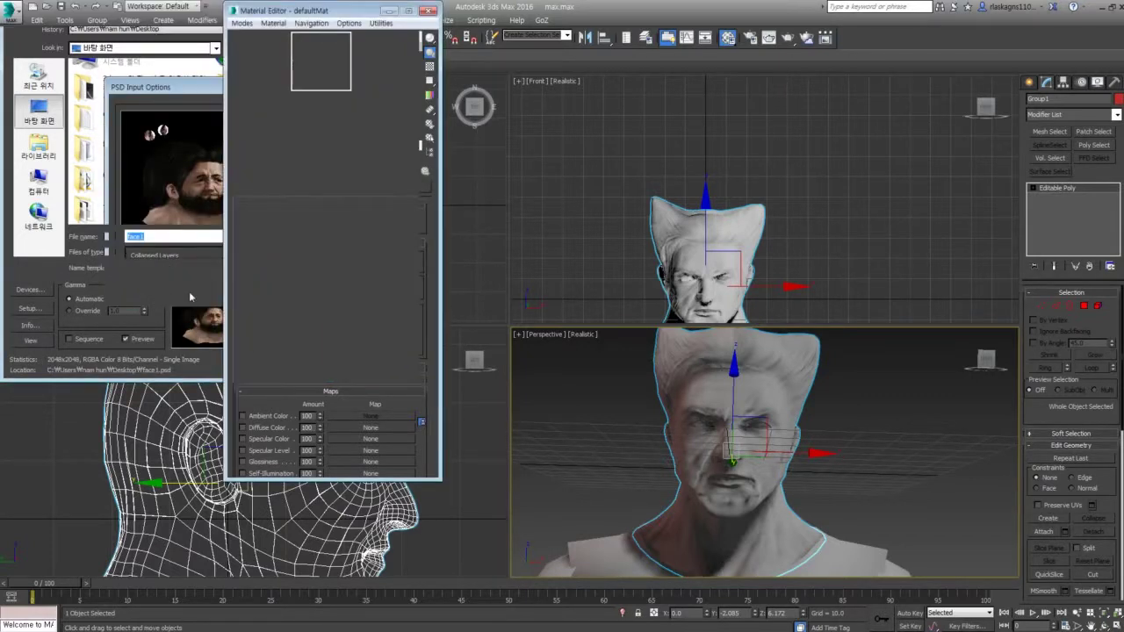
Inspect the painted face texture close up on the character, framing all views
click(942, 514)
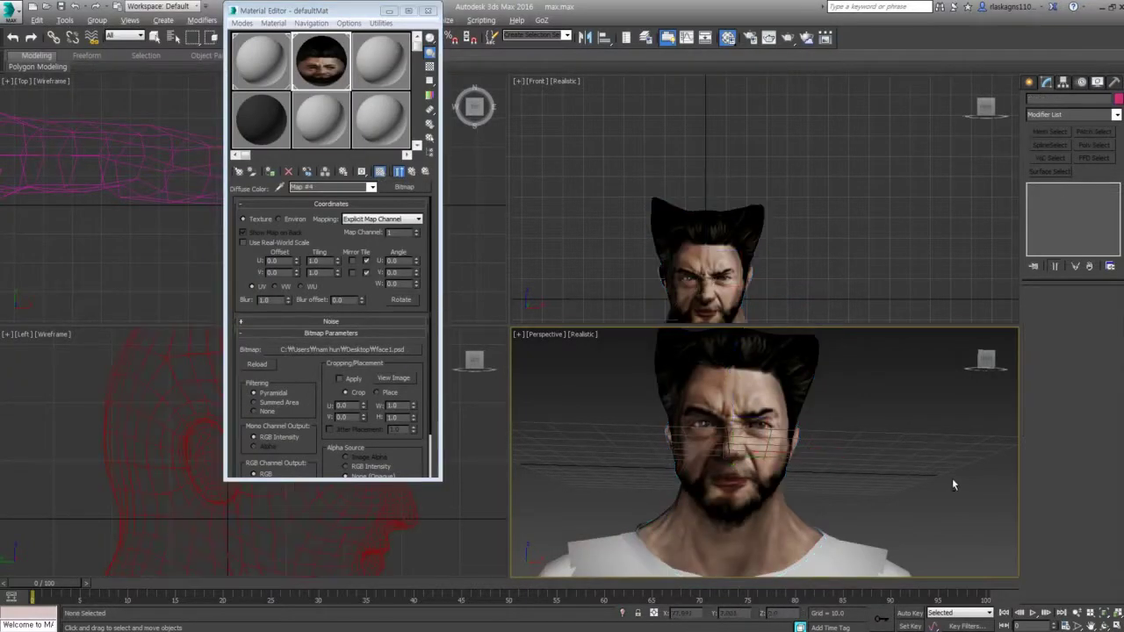
mouse_move(952, 478)
alt+middle_down()
mouse_move(905, 499)
mouse_move(845, 455)
alt+middle_up()
scroll(797, 476, up, 5)
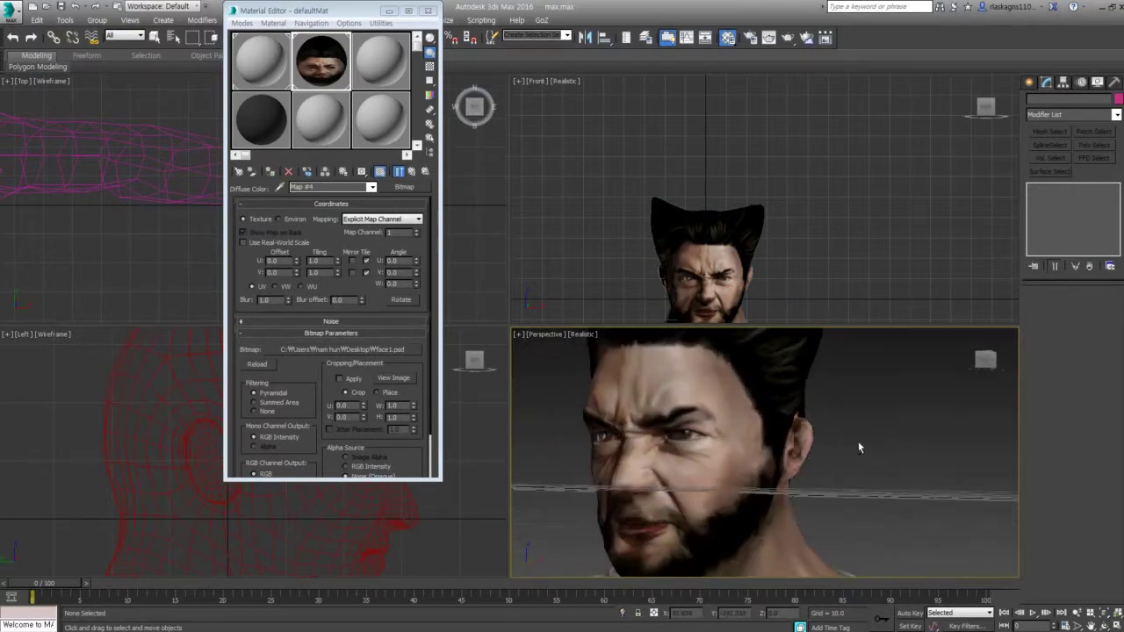
scroll(873, 473, down, 3)
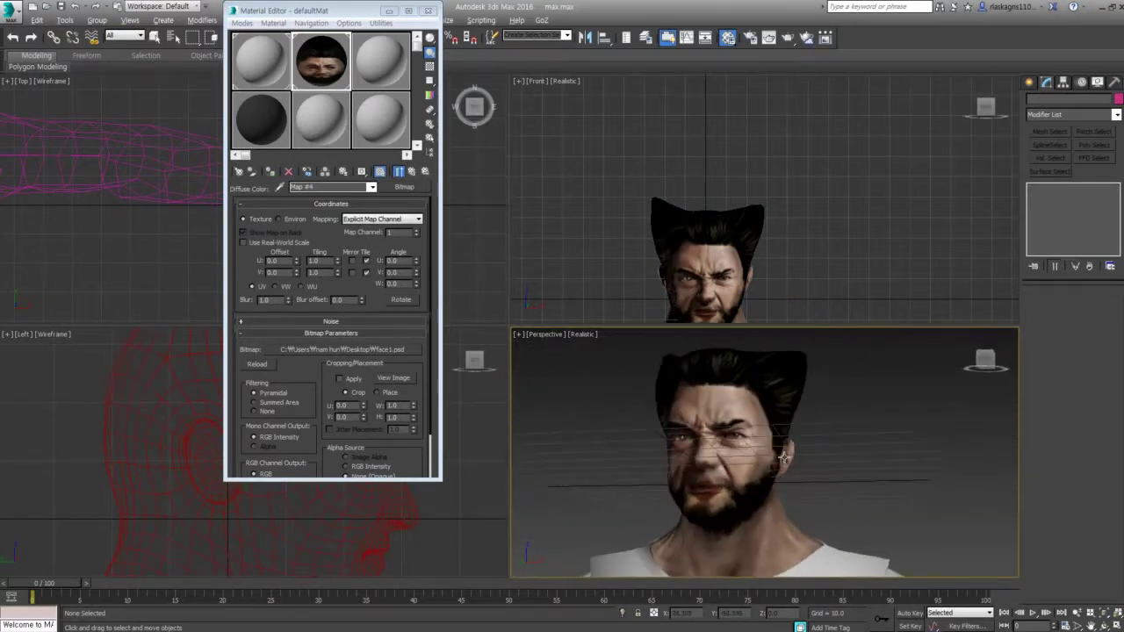
scroll(873, 474, up, 3)
mouse_move(873, 473)
alt+middle_down()
mouse_move(800, 422)
mouse_move(840, 367)
alt+middle_up()
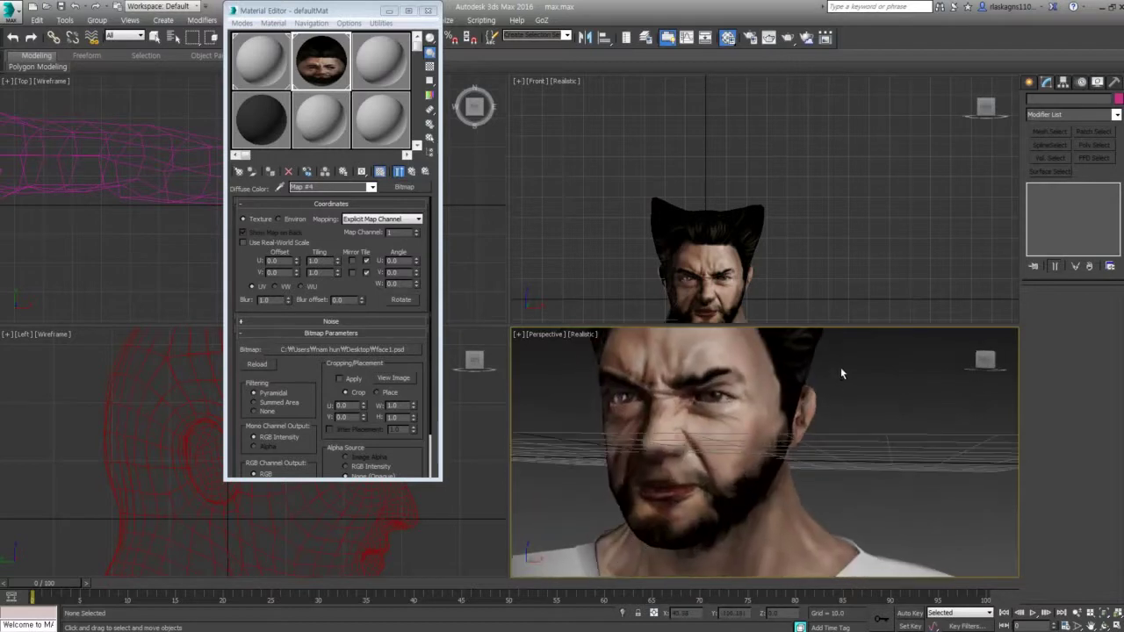
scroll(840, 367, down, 2)
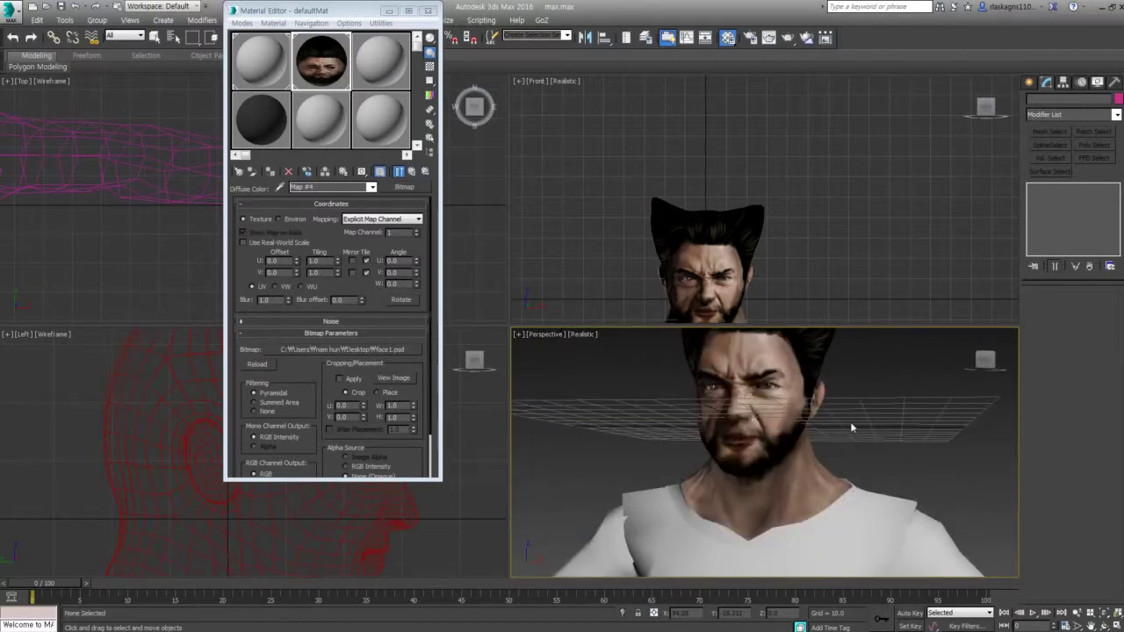
key(ctrl+shift+z)
scroll(824, 309, up, 2)
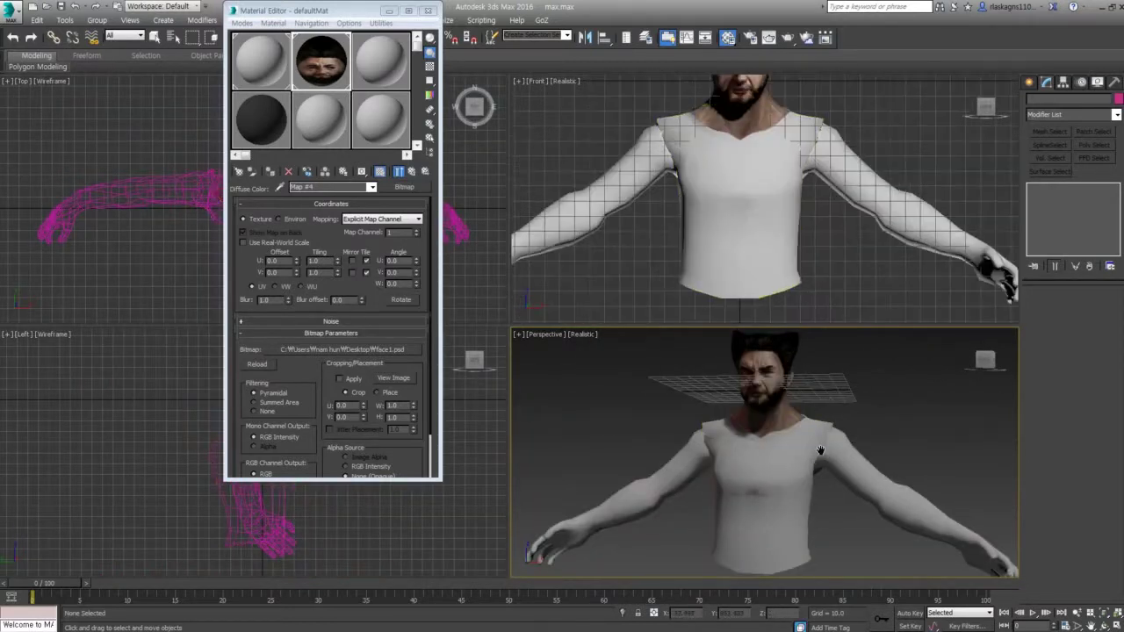
scroll(843, 413, up, 1)
mouse_move(844, 413)
alt+middle_down()
mouse_move(911, 452)
mouse_move(769, 534)
alt+middle_up()
scroll(912, 453, up, 2)
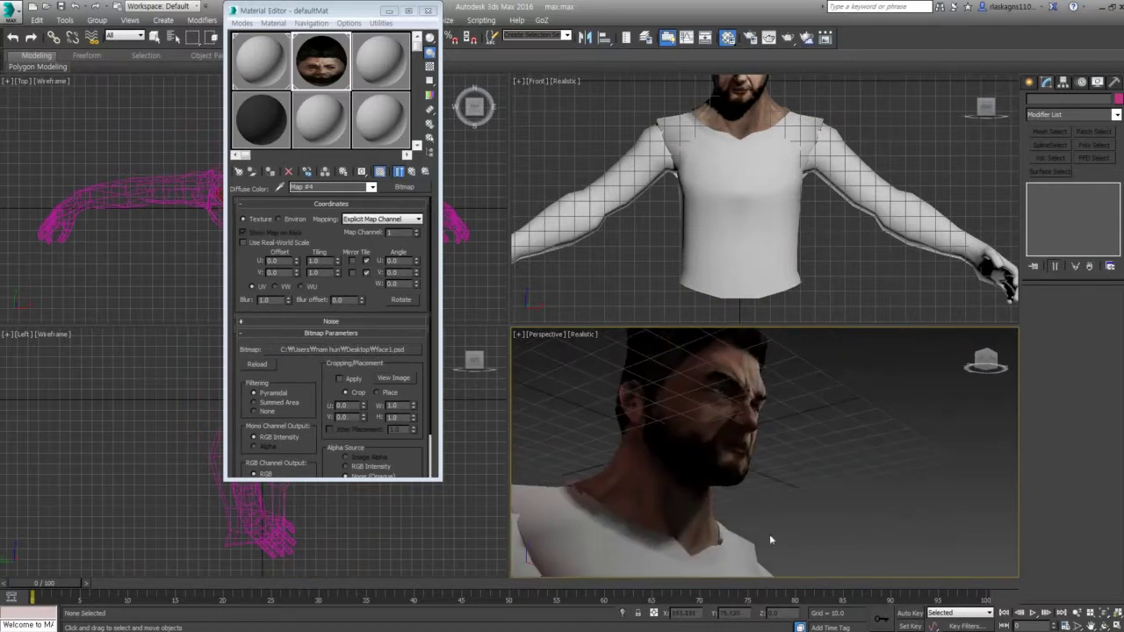
Switch to ZBrush and turn the painted Wolverine head to a three-quarter view
key(alt+Tab)
key(alt+Tab)
key(alt+Tab)
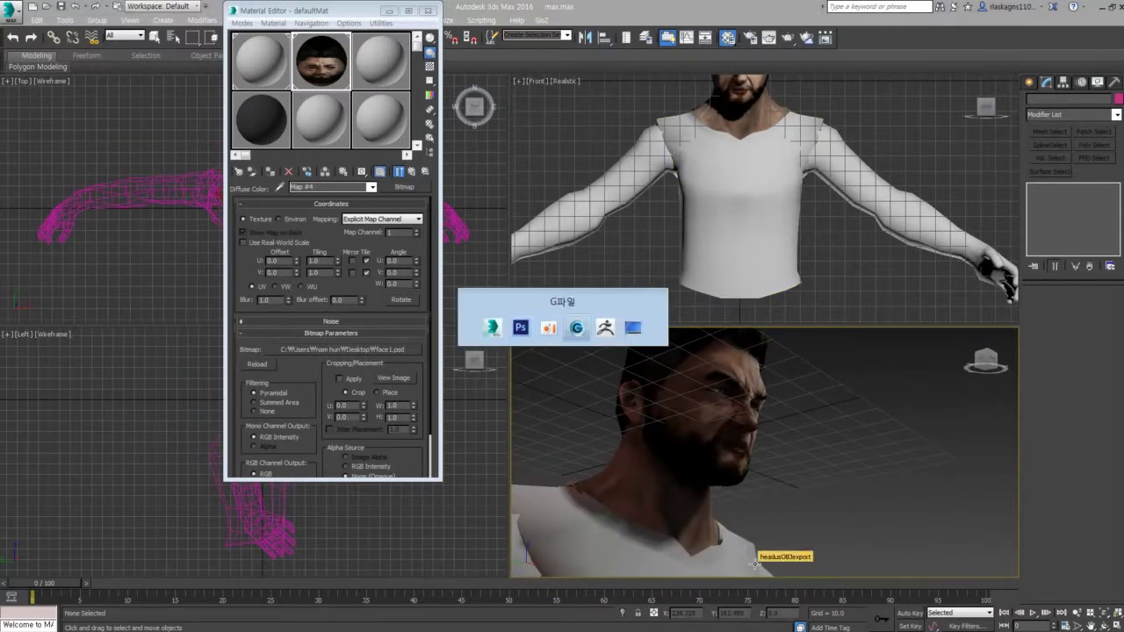
key(alt+Tab)
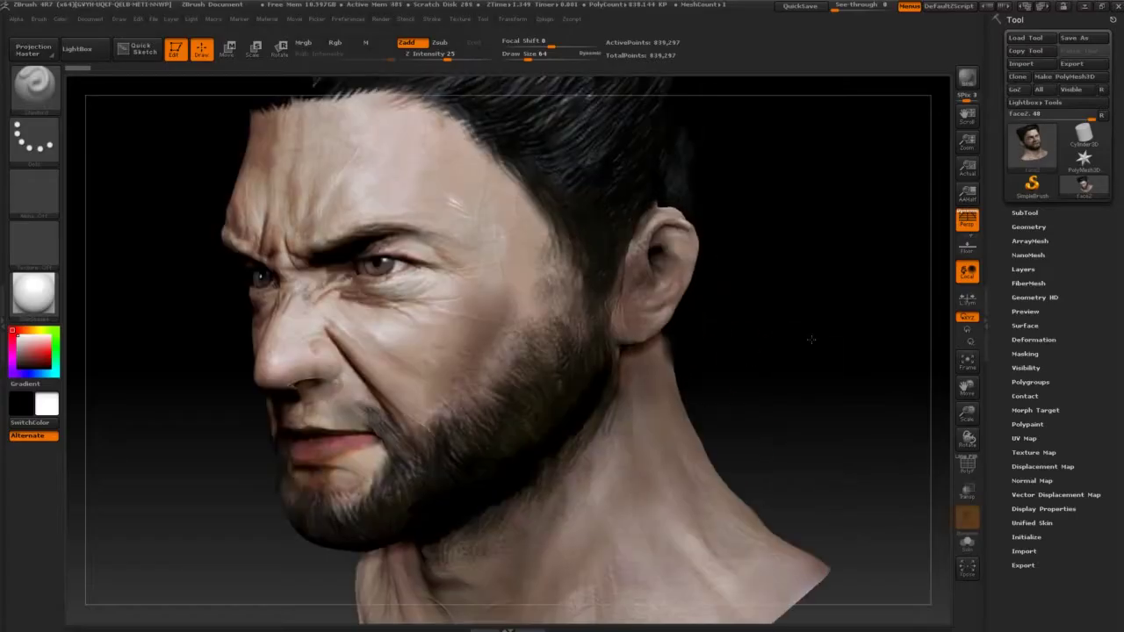
drag(779, 326, 869, 316)
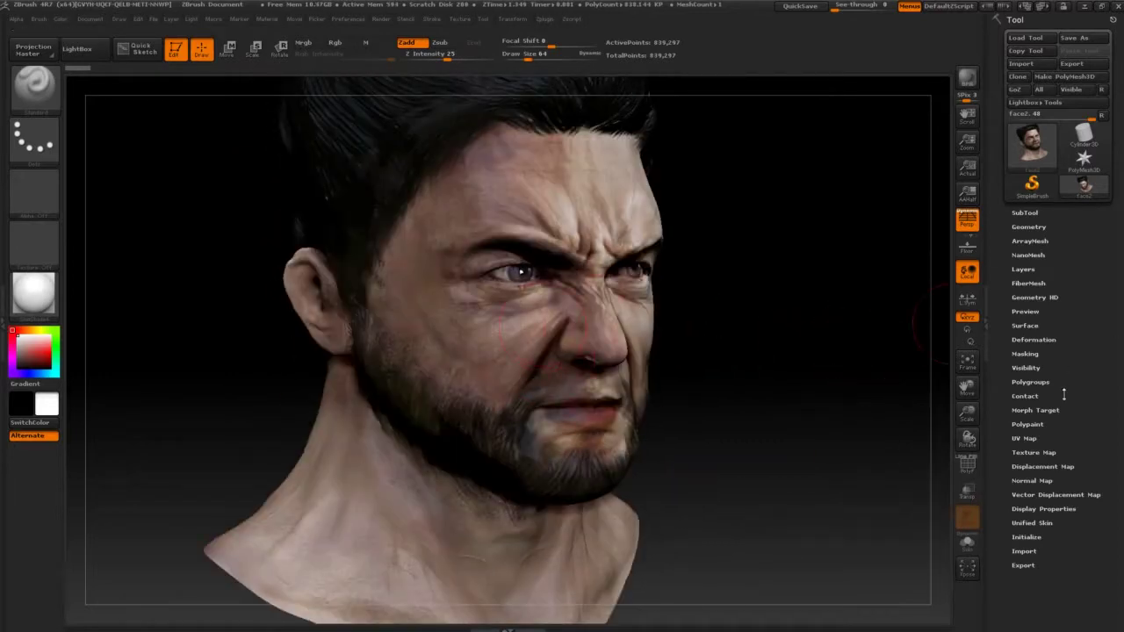
Import face1 from the Desktop into ZBrush's textures and make it the current texture
click(25, 254)
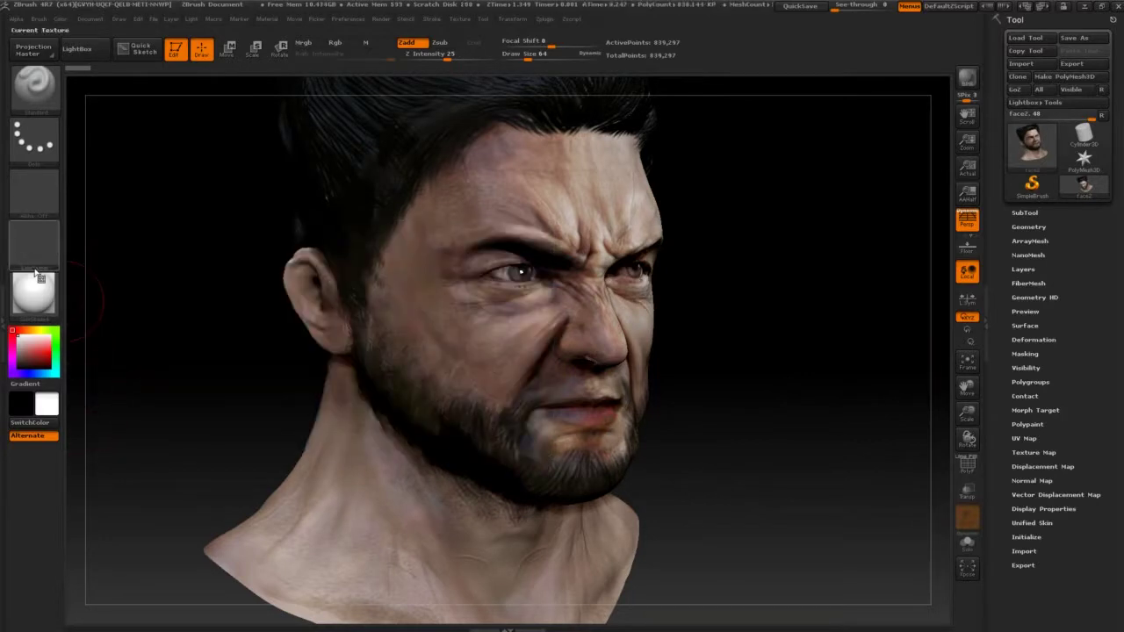
click(29, 240)
click(36, 250)
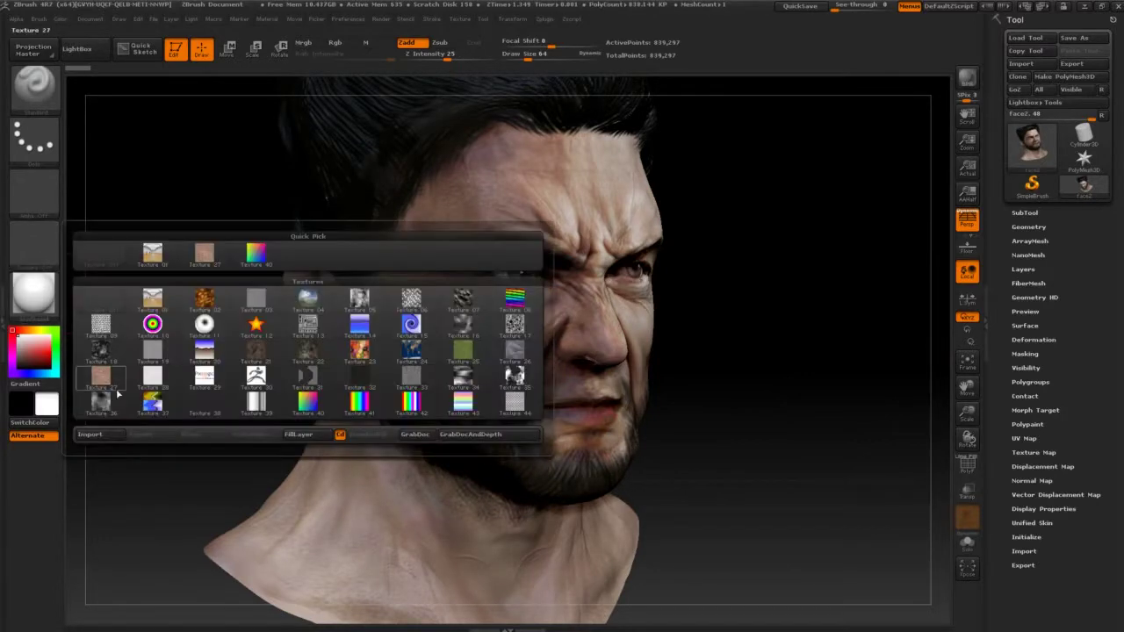
click(111, 436)
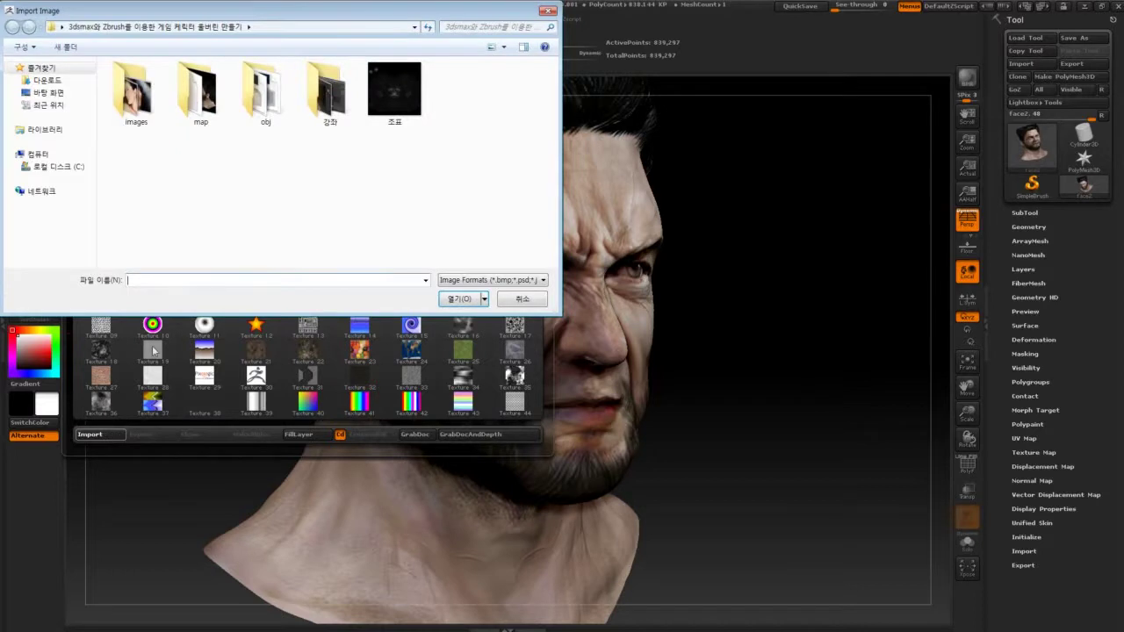
click(51, 93)
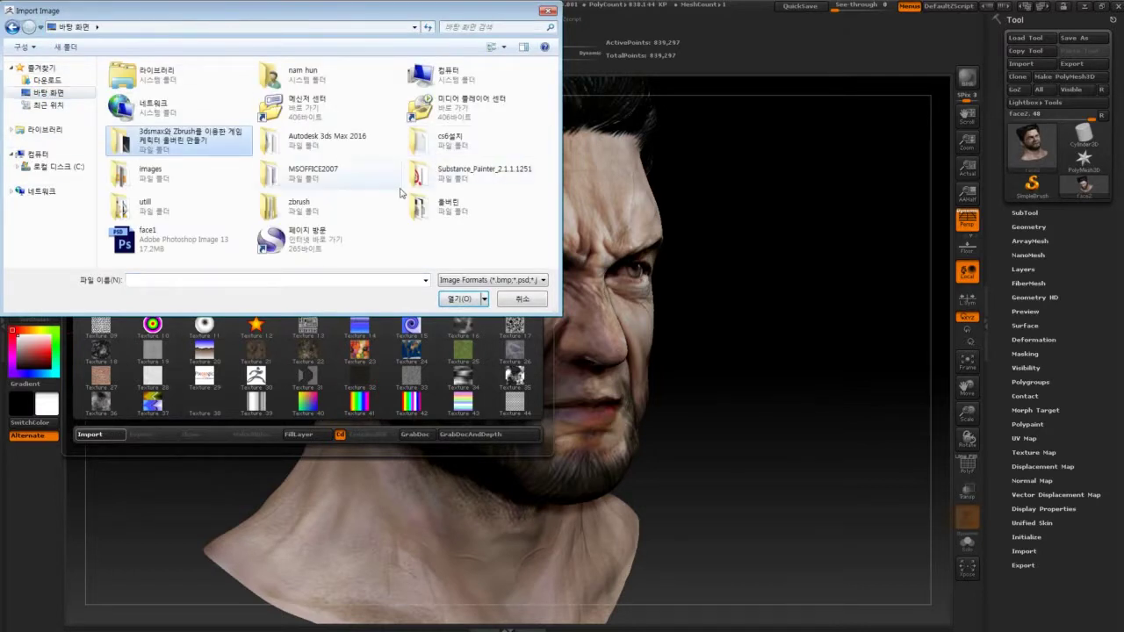
double_click(186, 254)
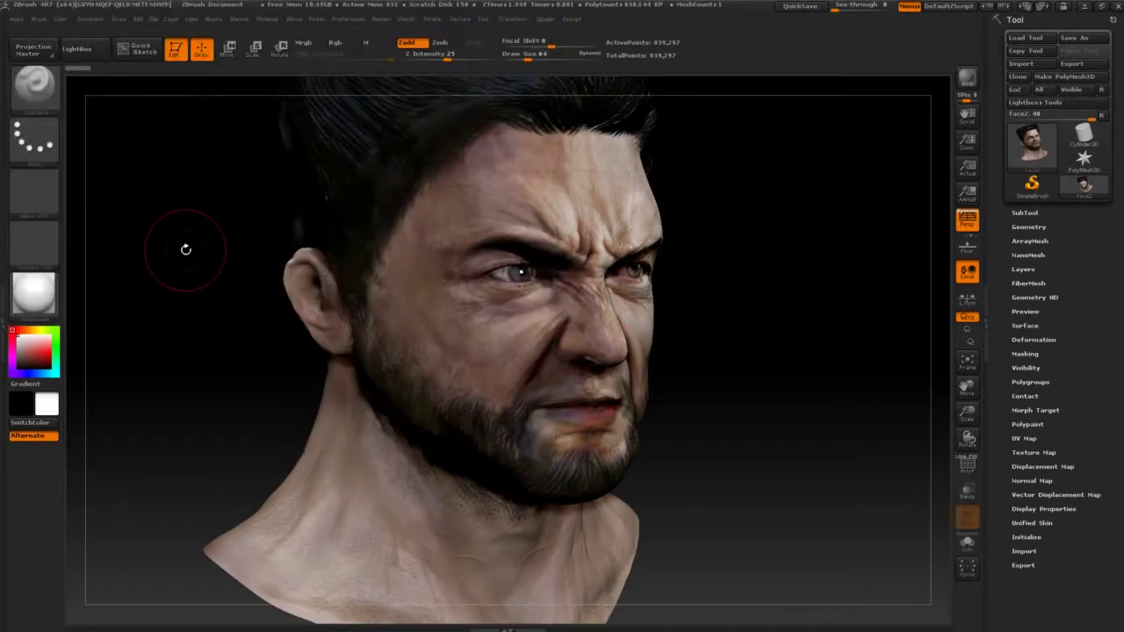
click(35, 244)
click(322, 254)
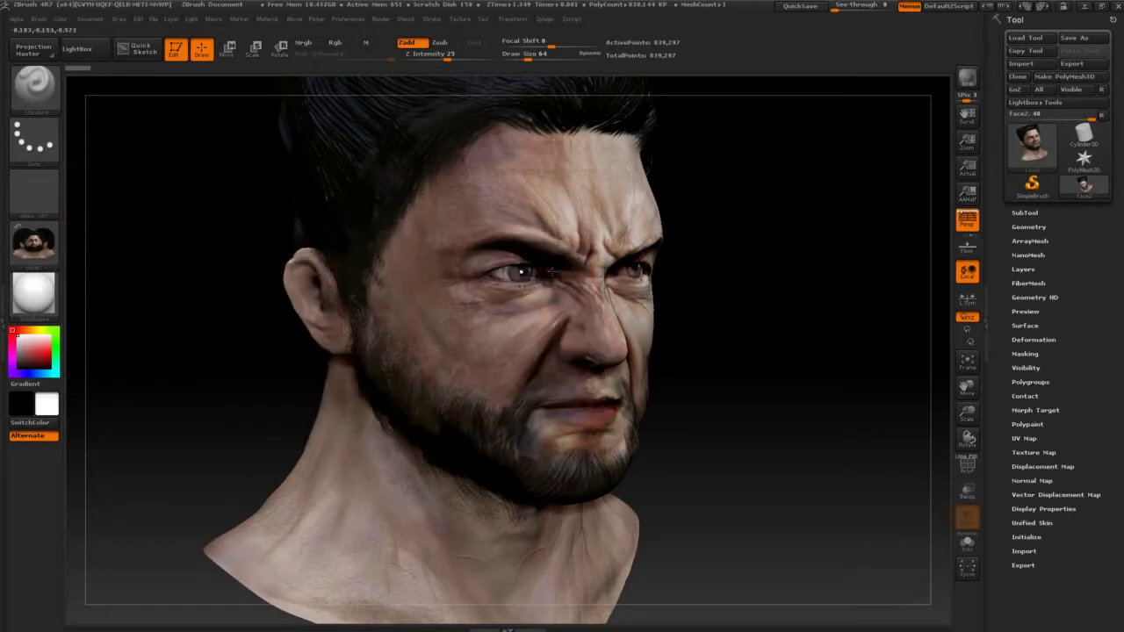
mouse_move(816, 313)
mouse_down()
mouse_move(787, 317)
mouse_move(823, 368)
mouse_up()
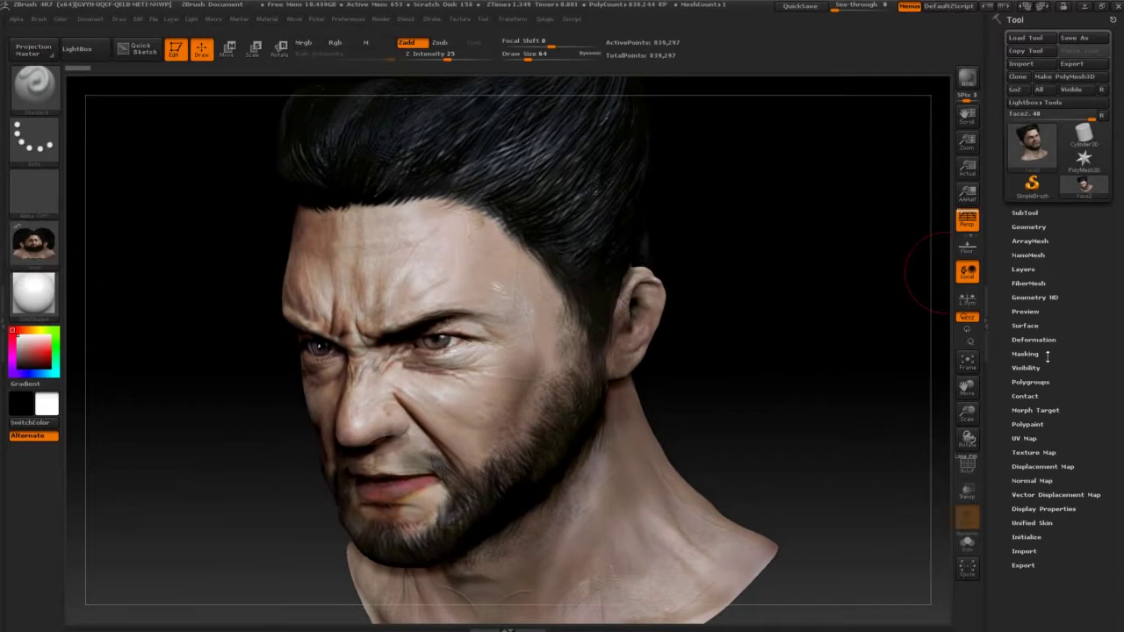
Turn on Colorize and apply face1 as the head's texture map, checking it from the side
click(1028, 424)
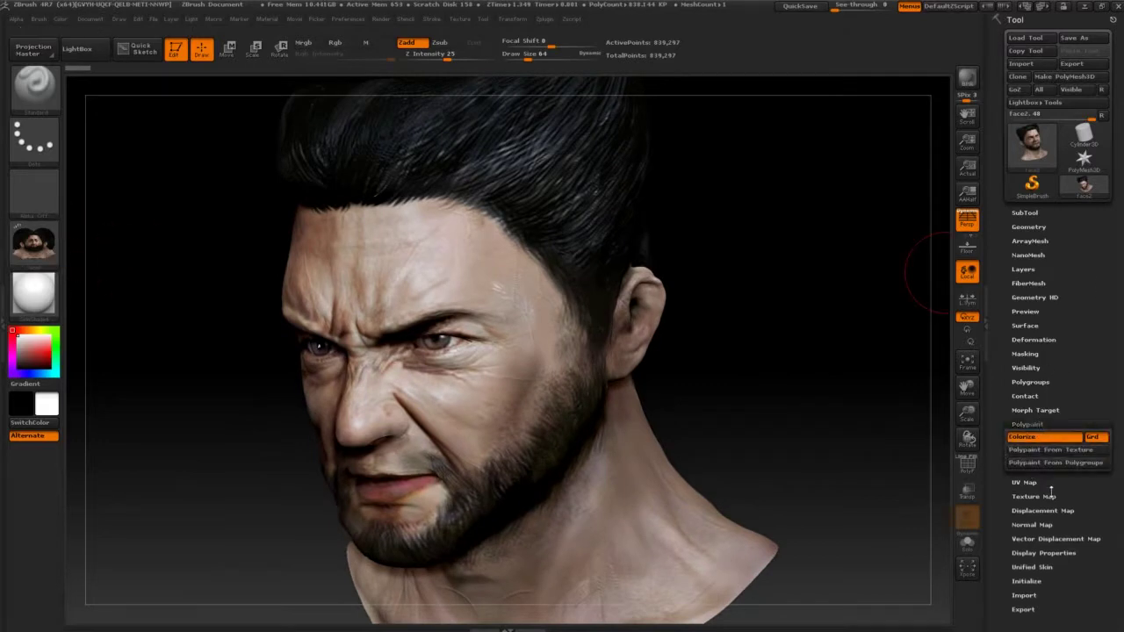
click(1027, 436)
click(1033, 497)
click(1033, 481)
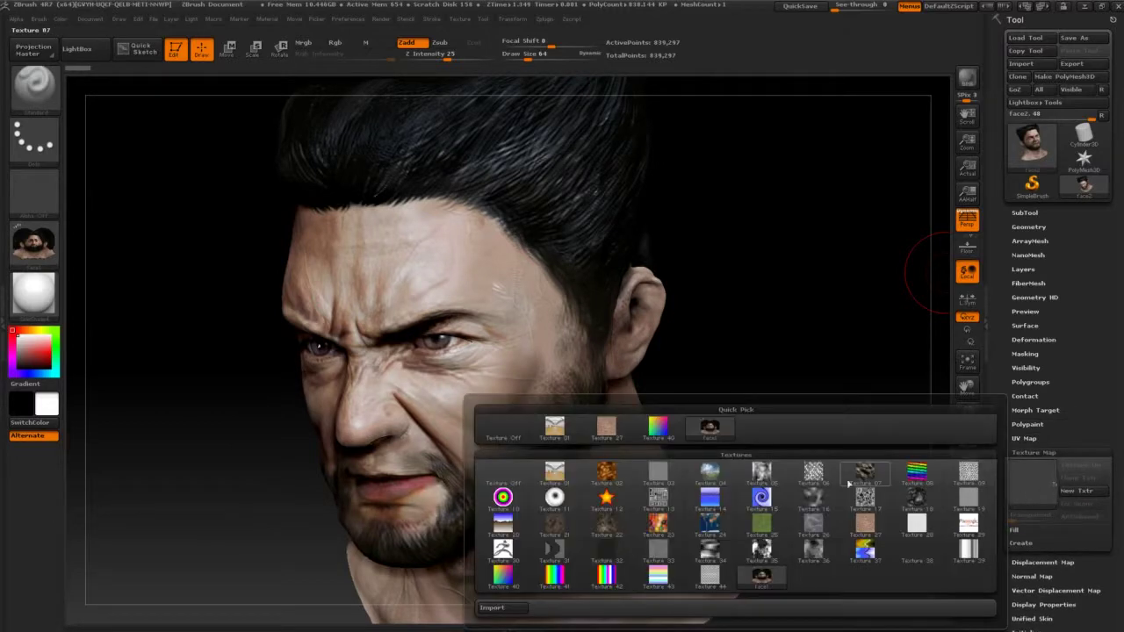
click(710, 428)
drag(773, 413, 714, 430)
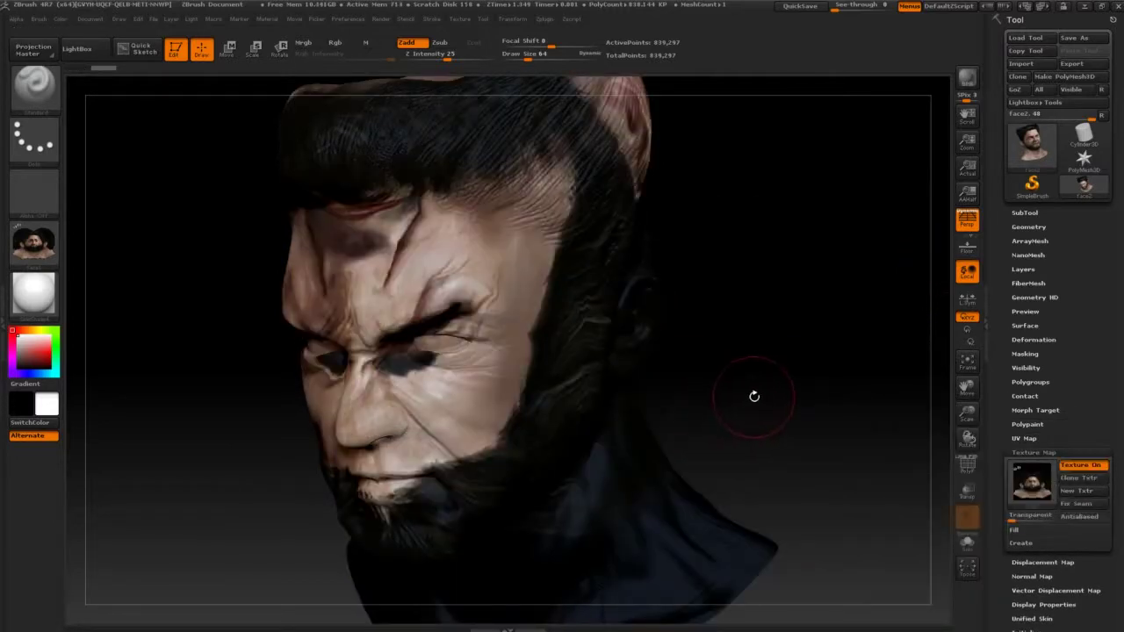
mouse_move(753, 396)
mouse_down()
mouse_move(778, 289)
mouse_move(765, 301)
mouse_move(696, 307)
mouse_move(738, 294)
mouse_up()
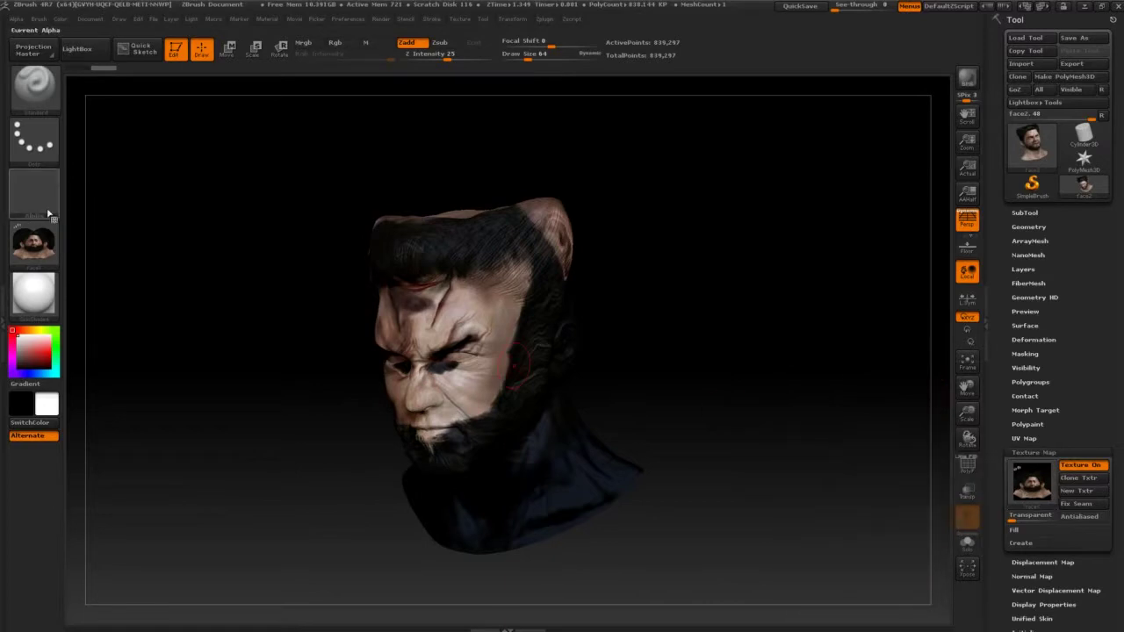
Flip the face texture vertically with Flip V and reapply it so it sits right way up
mouse_move(34, 243)
click(32, 254)
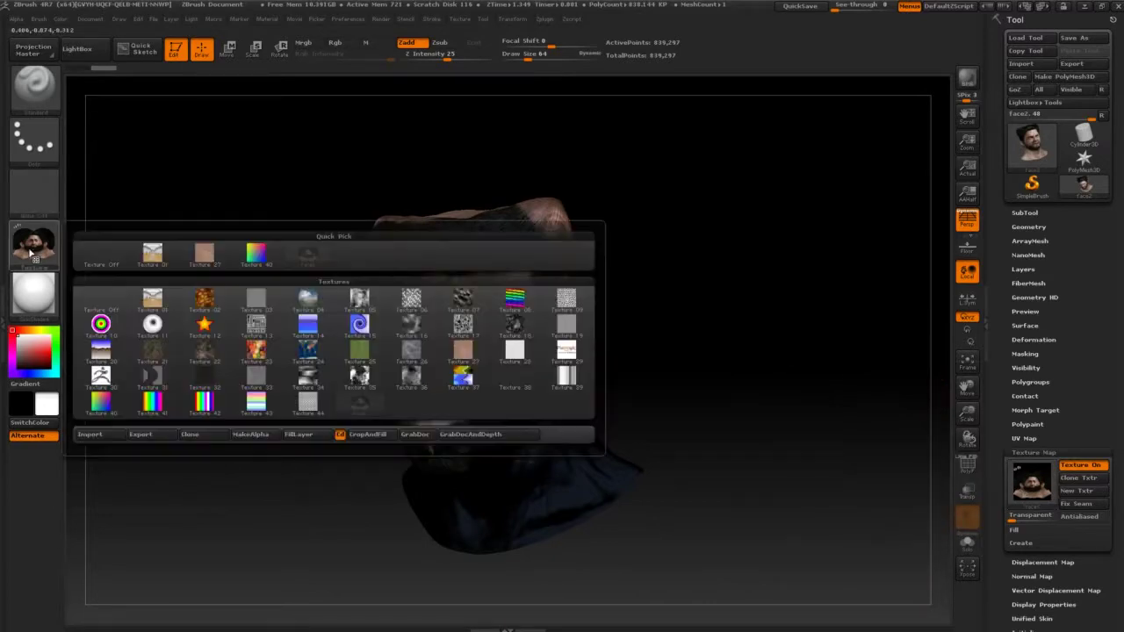
click(344, 19)
mouse_move(406, 18)
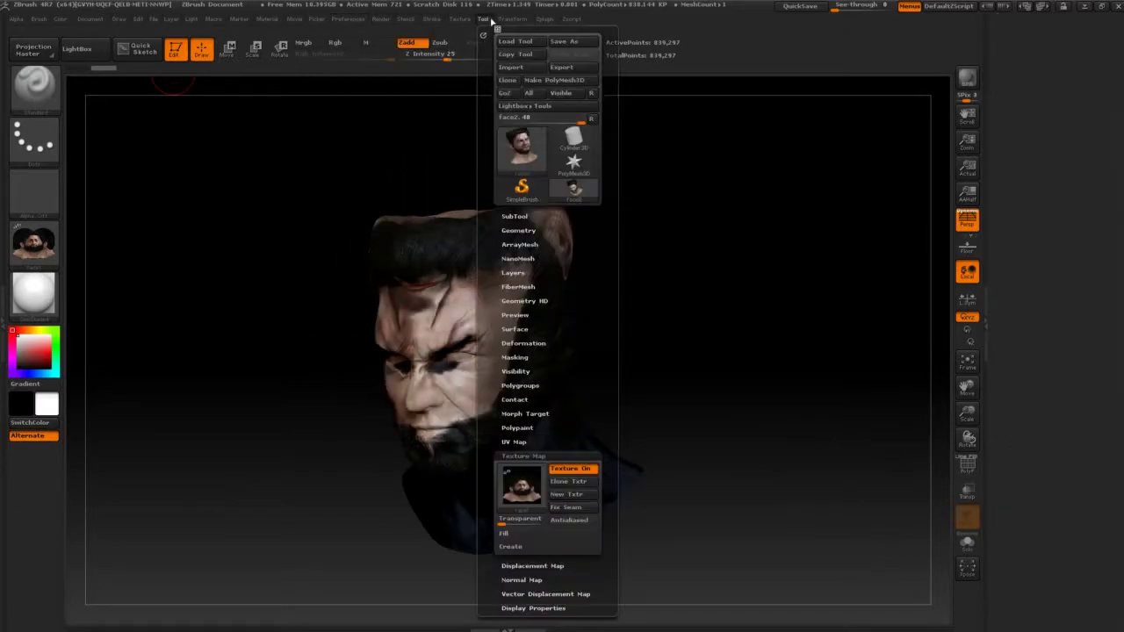
mouse_move(459, 19)
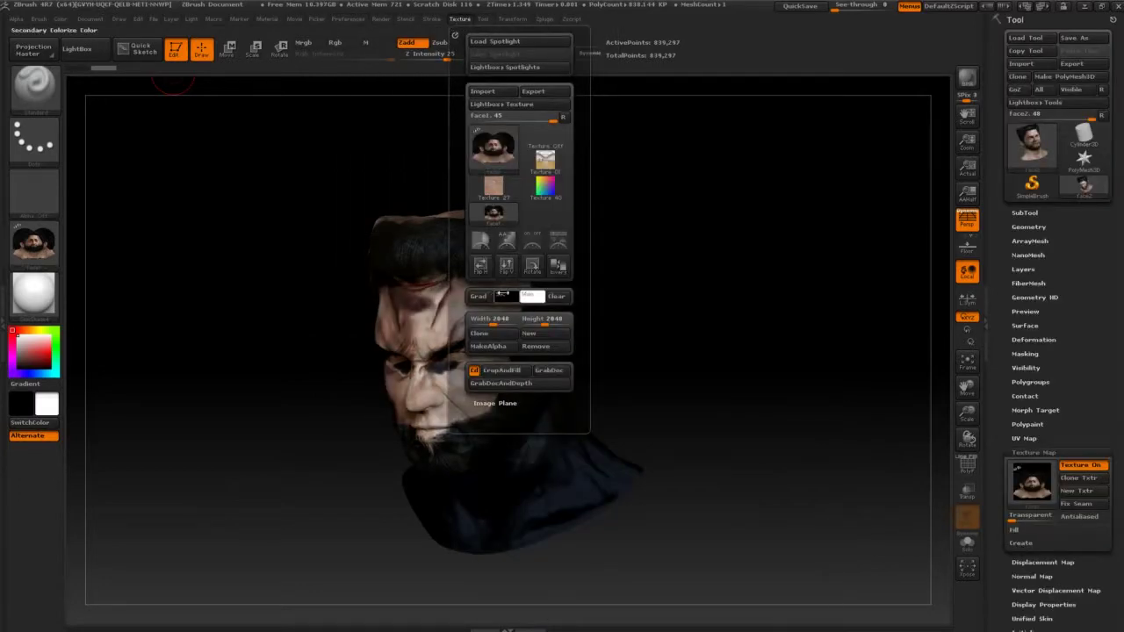
click(508, 268)
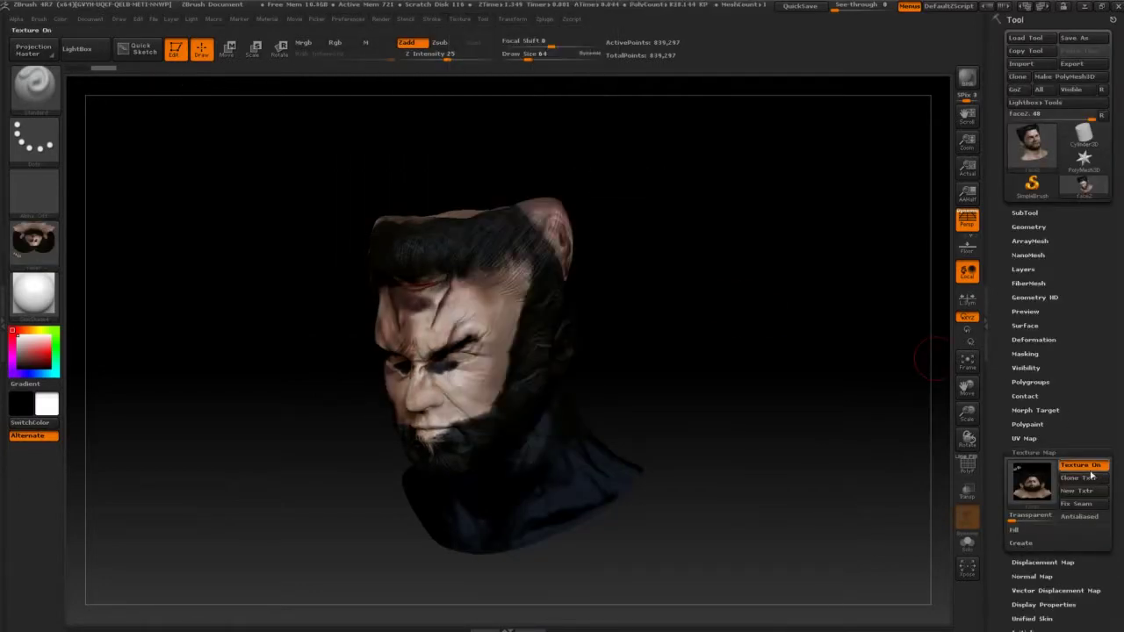
click(1038, 492)
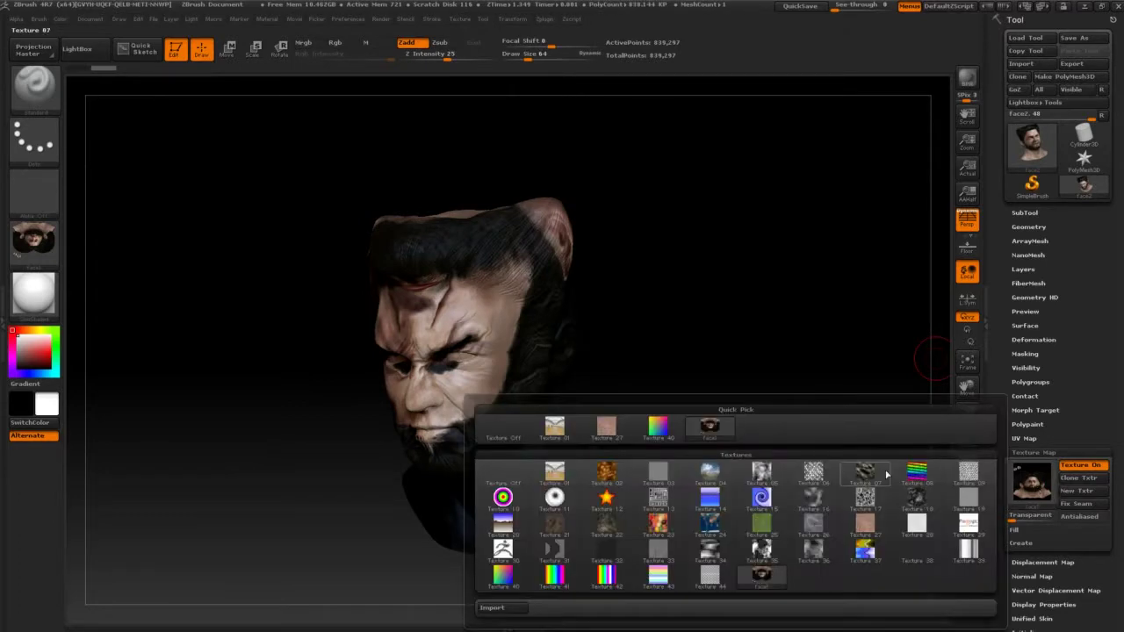
click(709, 429)
mouse_move(756, 337)
alt+mouse_down()
mouse_move(870, 346)
mouse_move(826, 400)
mouse_move(792, 334)
mouse_move(728, 395)
mouse_move(745, 384)
mouse_move(760, 524)
mouse_move(828, 502)
mouse_move(841, 454)
mouse_move(854, 472)
mouse_move(849, 496)
alt+mouse_up()
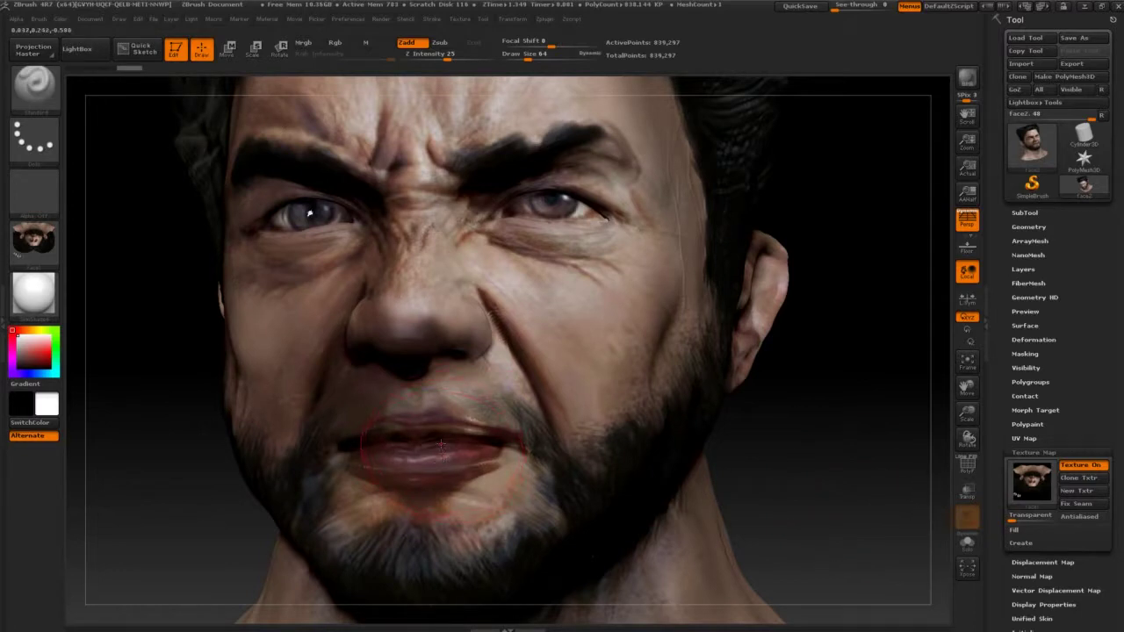
Set the brush to paint colour only (Zadd off, Rgb on) in the sampled dark lip red
key(space)
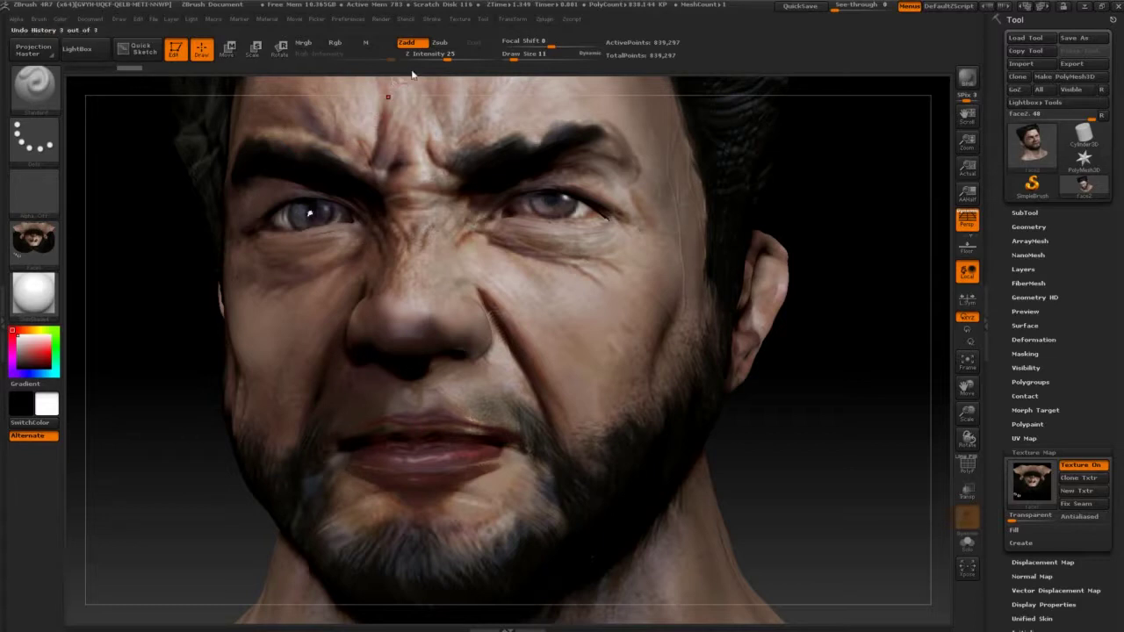
click(418, 53)
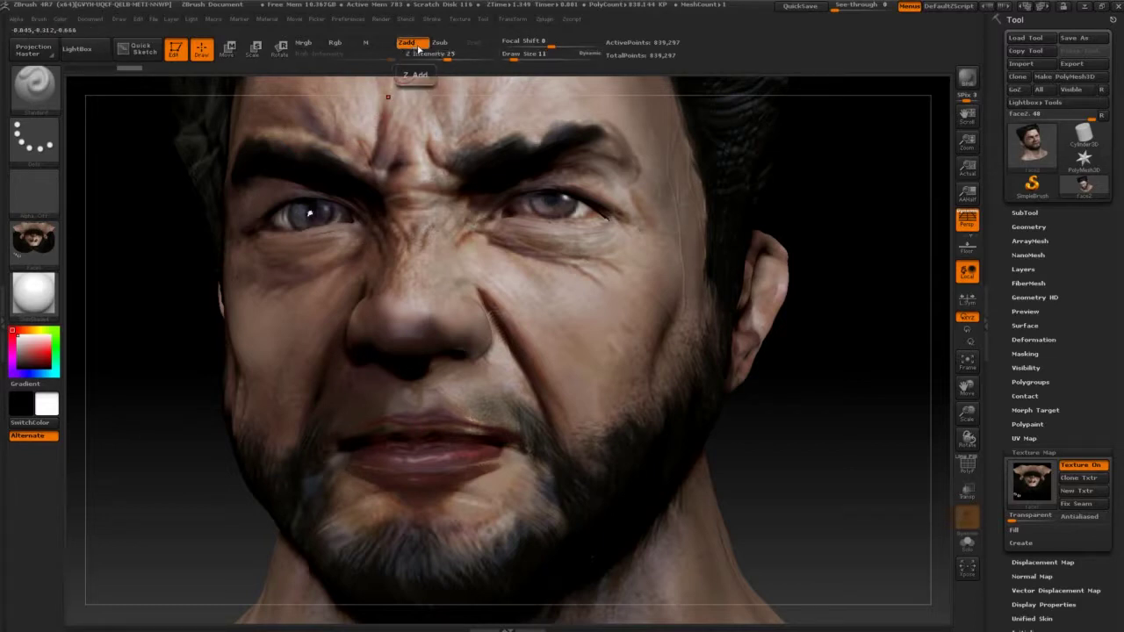
click(407, 42)
click(339, 44)
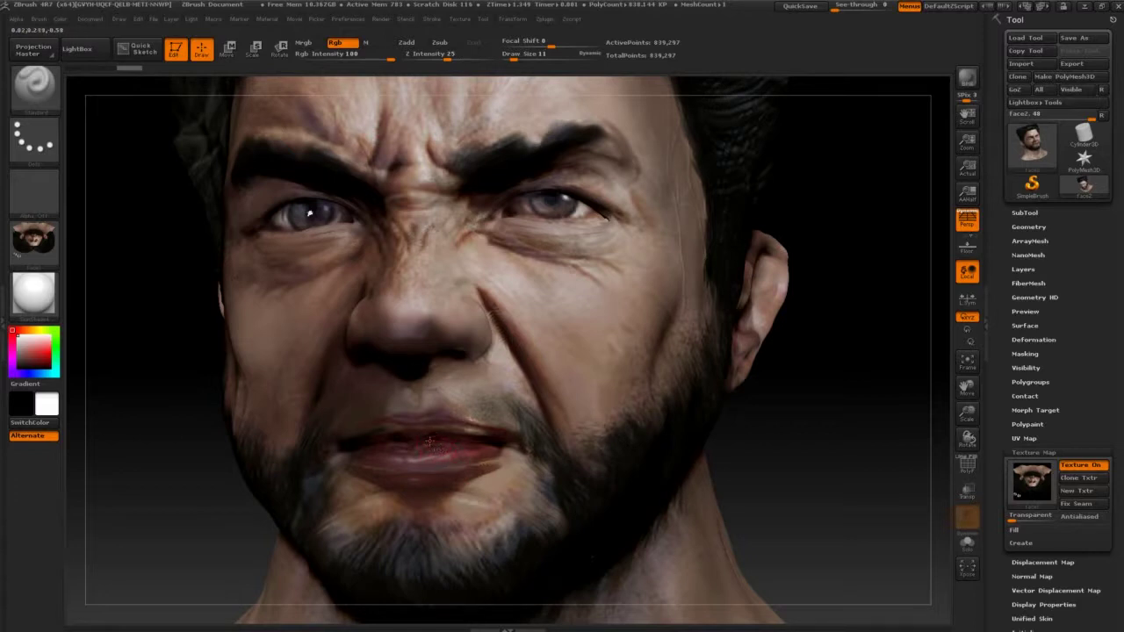
key(c)
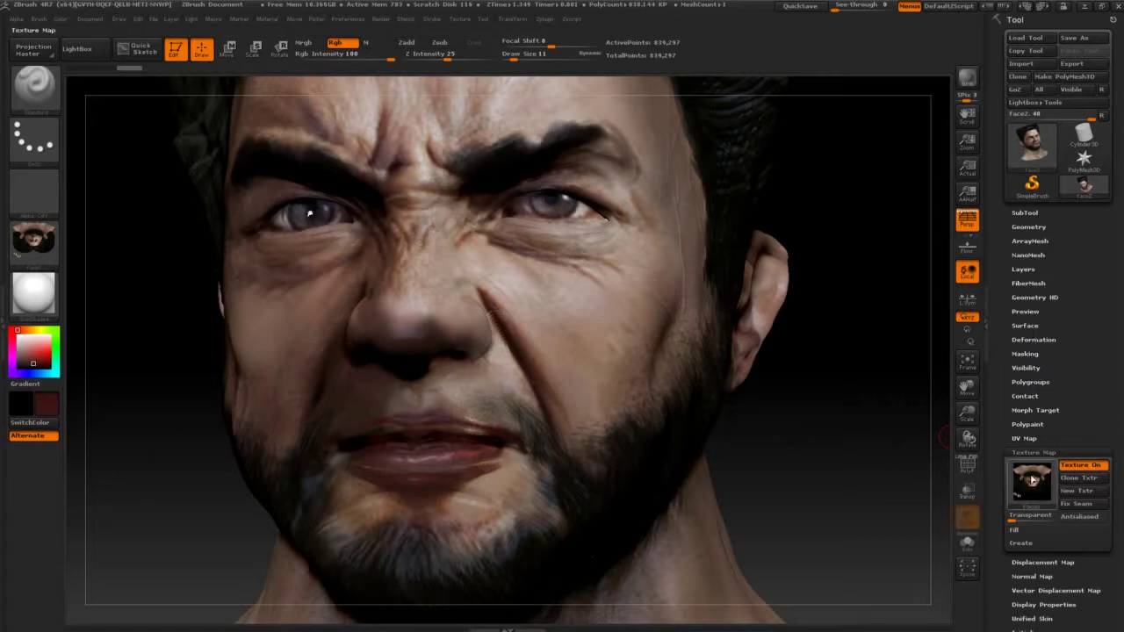
Set the head's Texture Map to Texture Off
click(1033, 479)
click(530, 430)
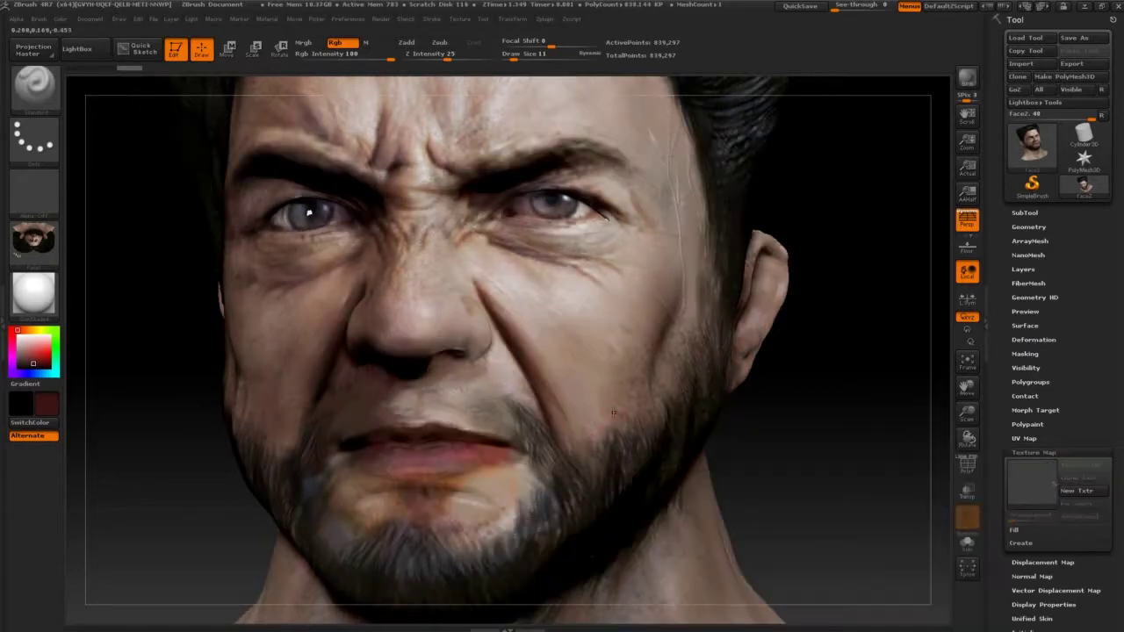
mouse_move(816, 432)
mouse_down()
mouse_move(829, 453)
mouse_move(803, 404)
mouse_move(913, 440)
mouse_up()
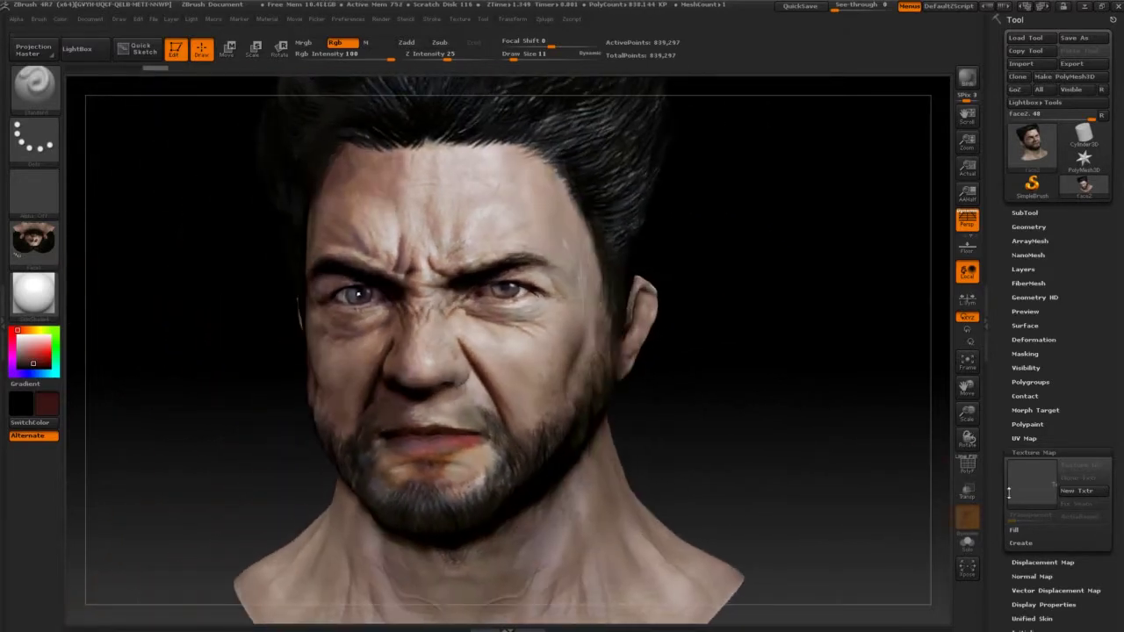
Reapply the face1 texture to the head and expand the Polypaint subpalette with Polypaint From Texture
click(1032, 483)
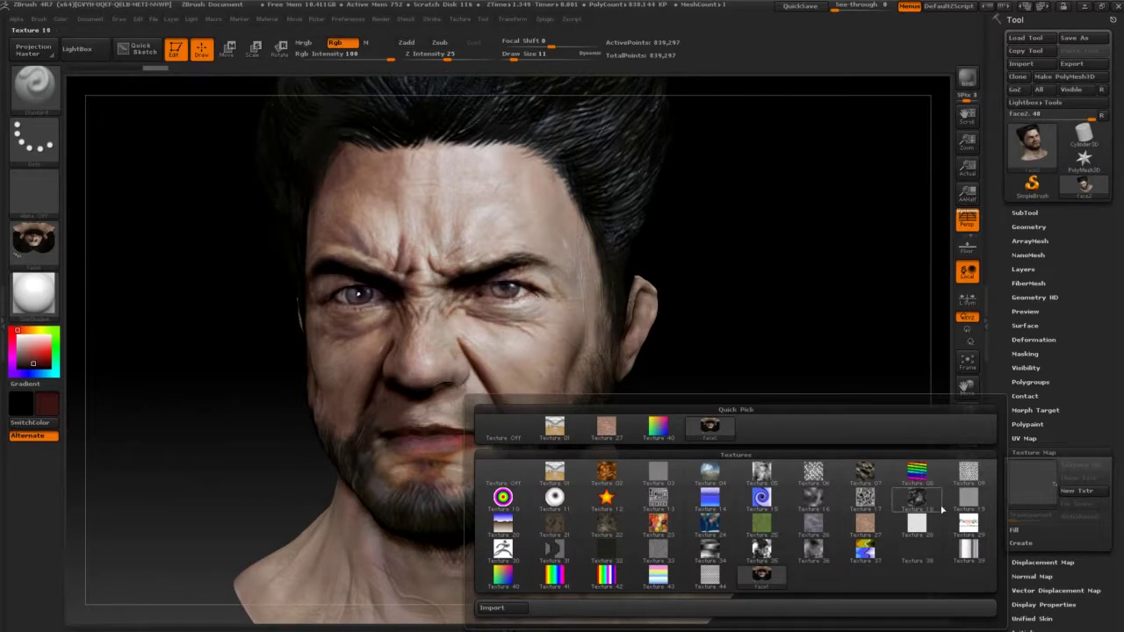
click(710, 426)
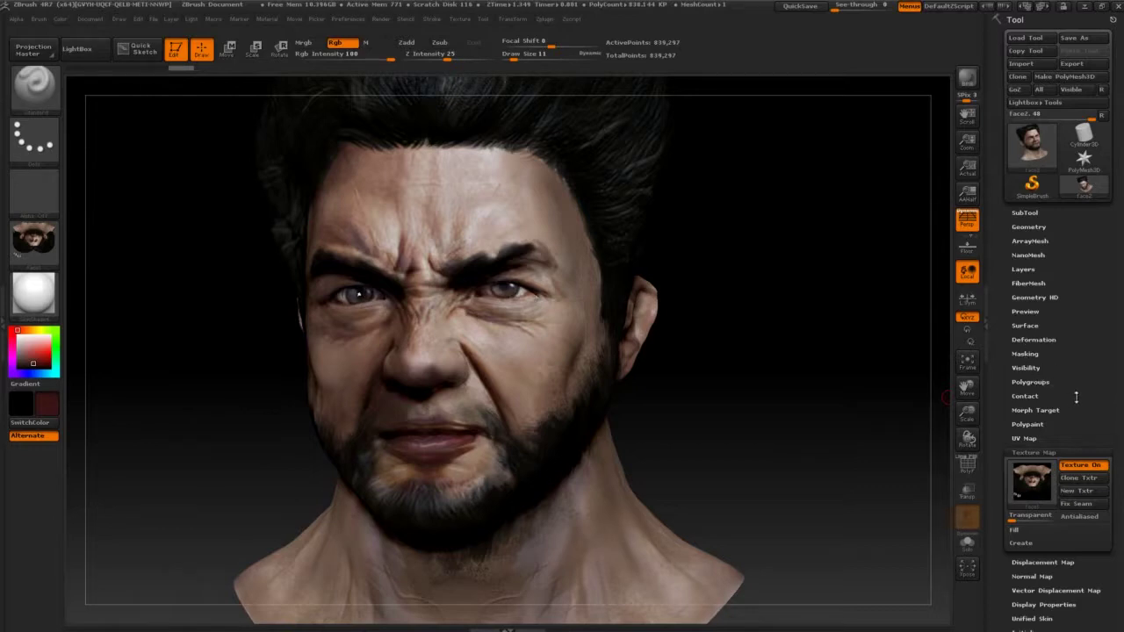
drag(1076, 398, 1052, 322)
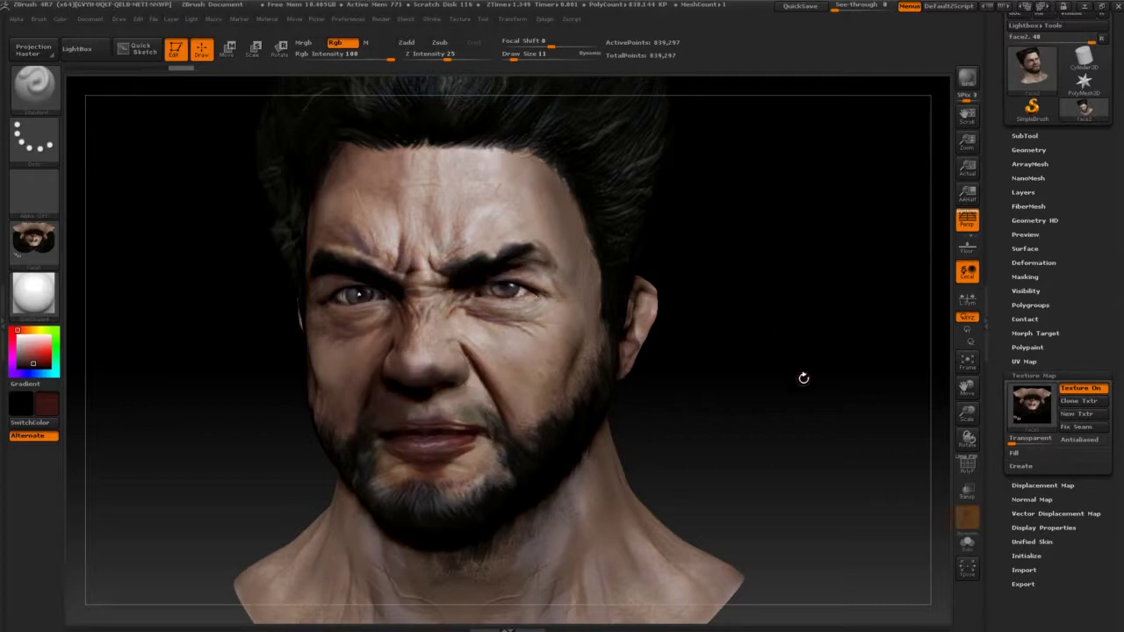
mouse_move(772, 435)
mouse_down()
mouse_move(775, 424)
mouse_move(779, 448)
mouse_up()
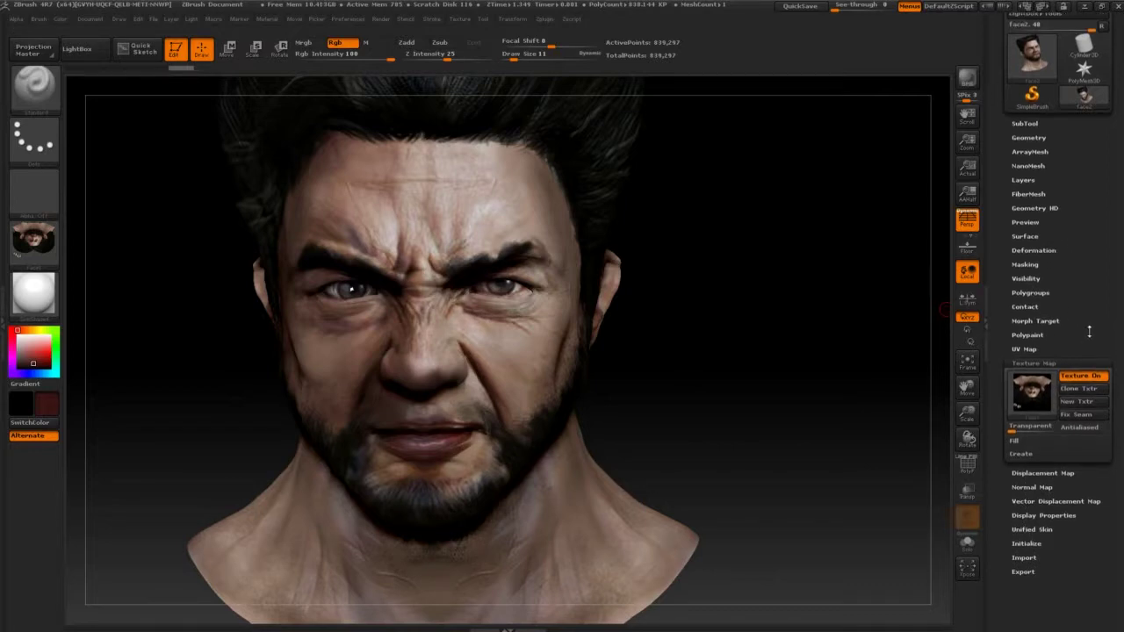
drag(1091, 344, 1088, 335)
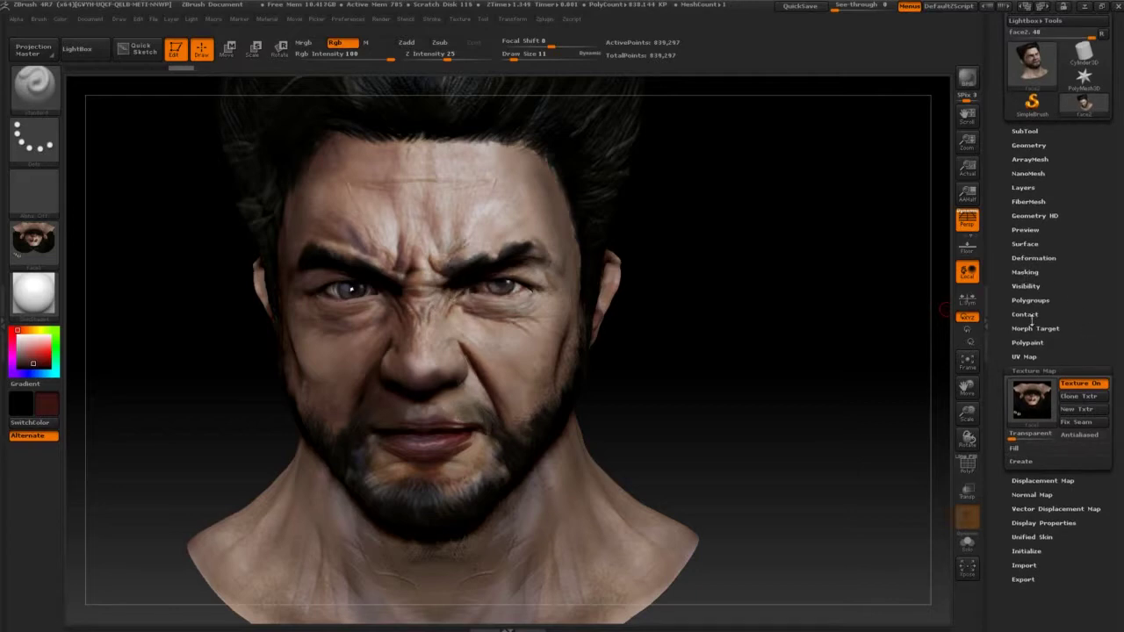
click(1024, 343)
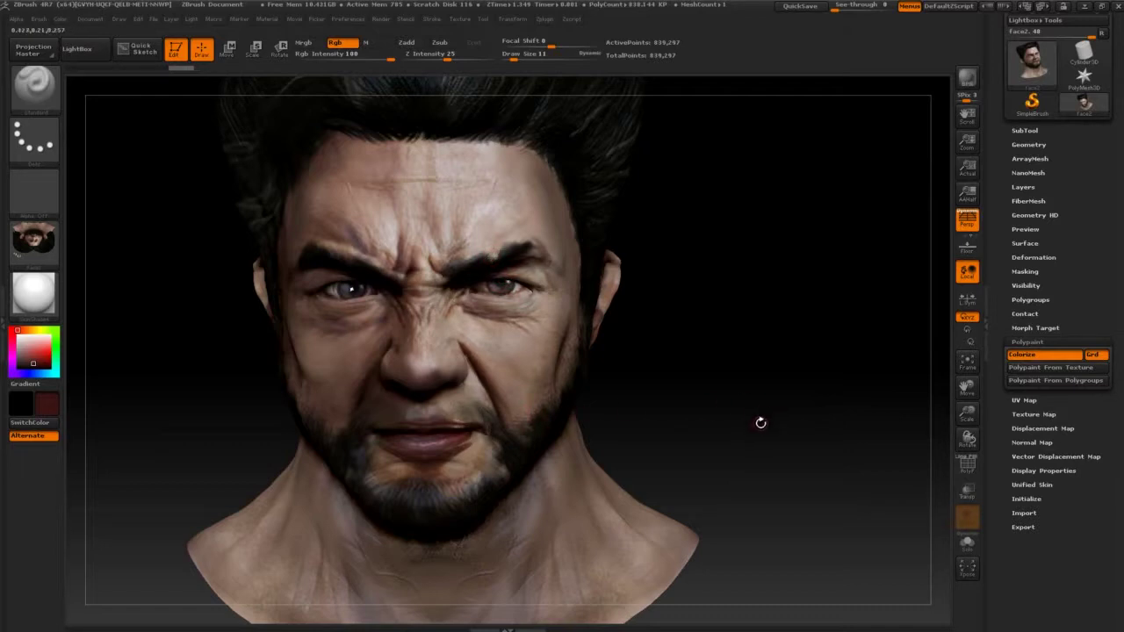
Set Current Texture to Texture Off so the head shows only its polypaint
drag(760, 422, 702, 420)
click(44, 244)
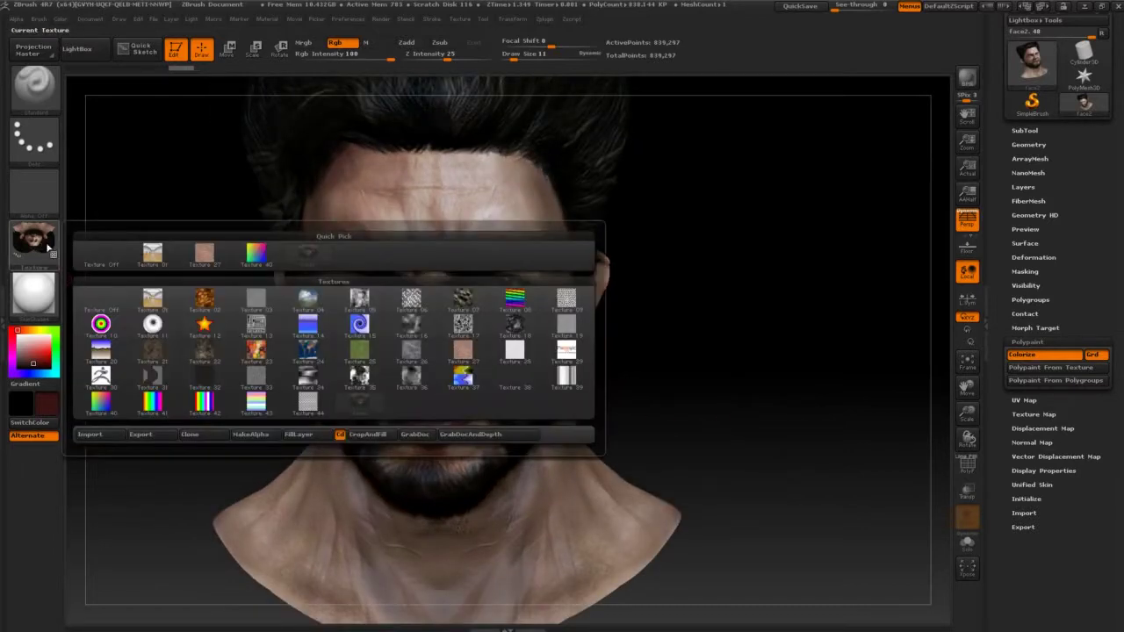
click(101, 255)
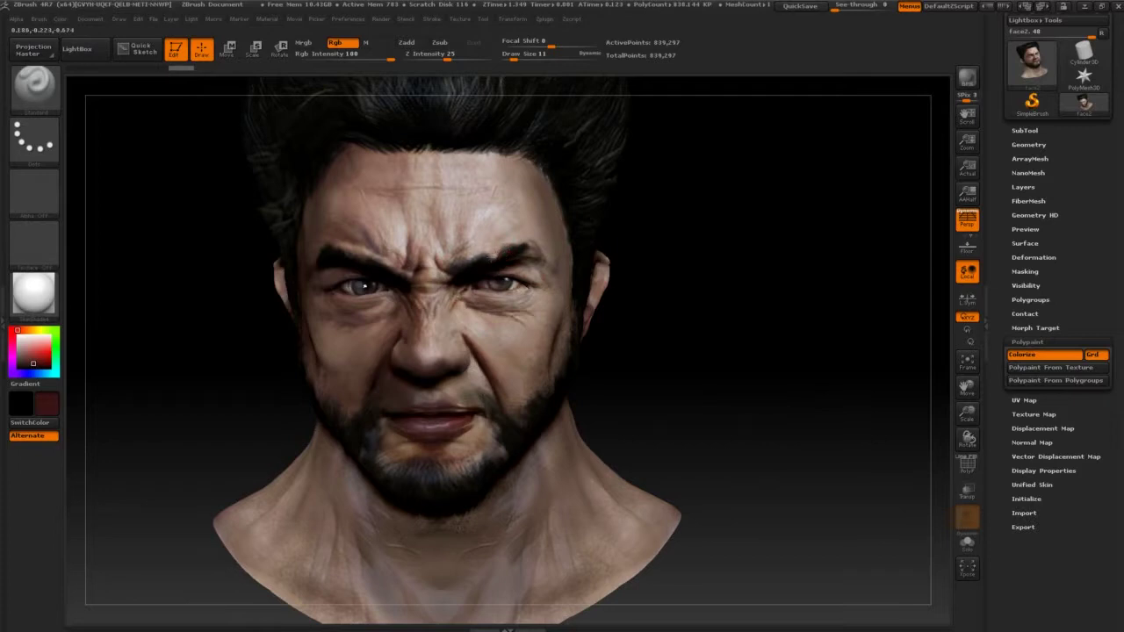
Inspect the face polypaint from frontal and three-quarter views, then return to 3ds Max
mouse_move(660, 363)
alt+mouse_down()
mouse_move(788, 402)
mouse_move(846, 397)
alt+mouse_up()
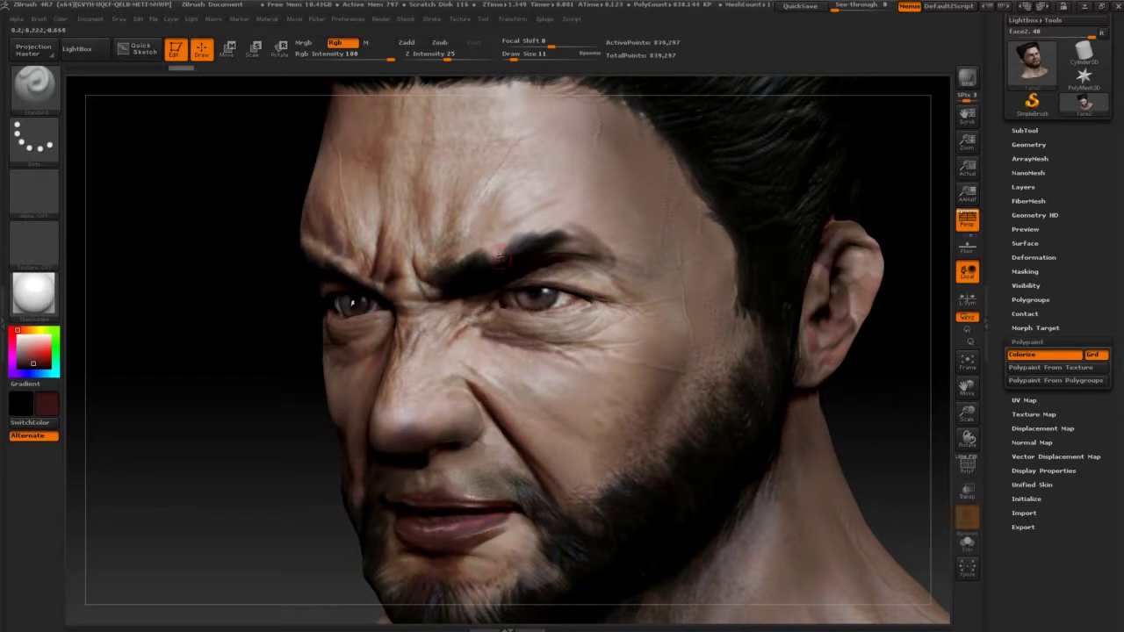
drag(255, 499, 642, 437)
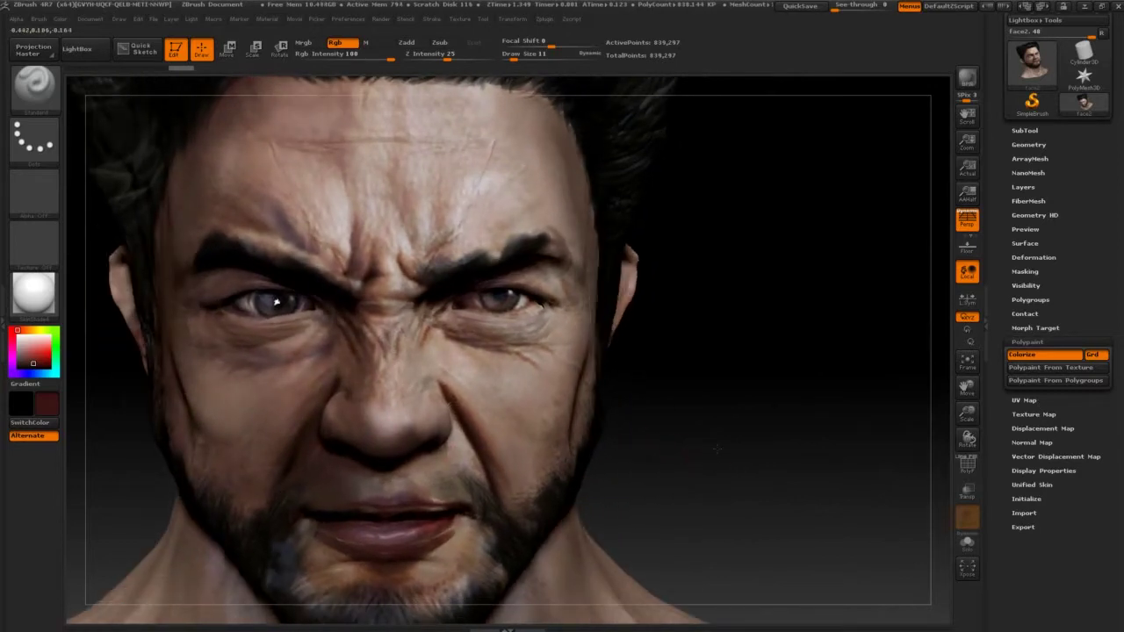
key(f)
mouse_move(695, 319)
mouse_down()
mouse_move(505, 446)
mouse_move(412, 443)
mouse_up()
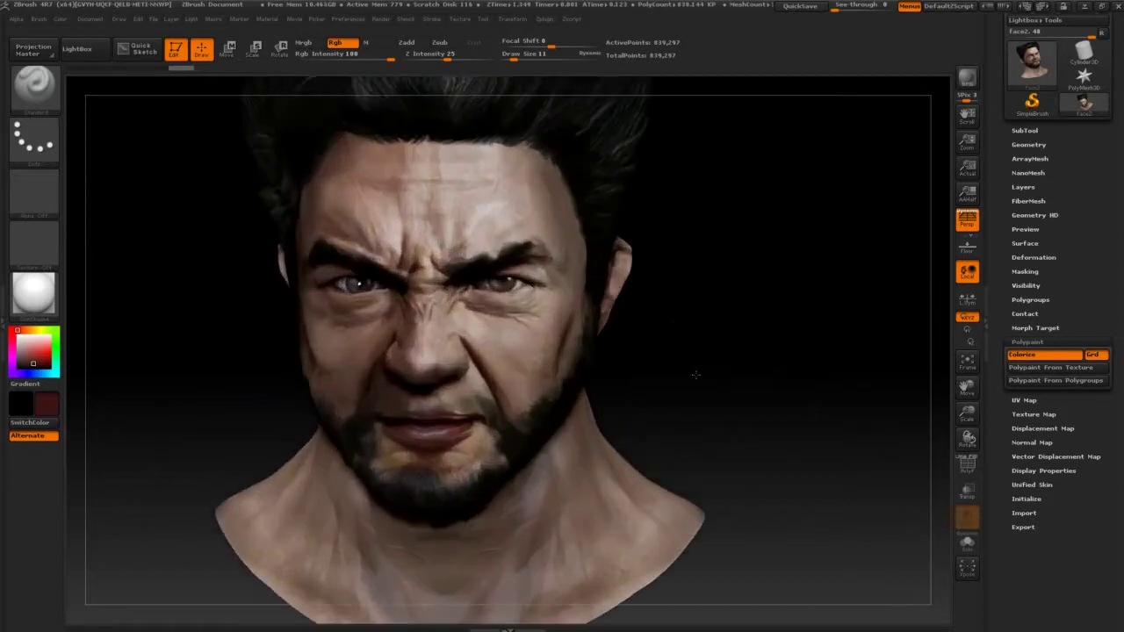
alt+drag(667, 302, 715, 352)
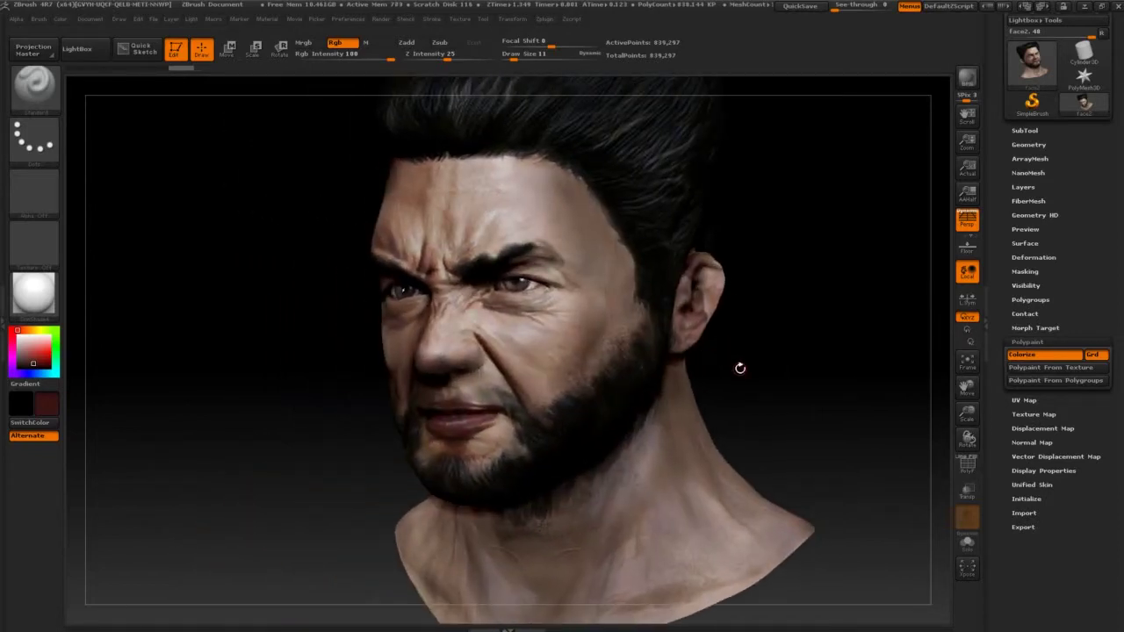
key(alt+Tab)
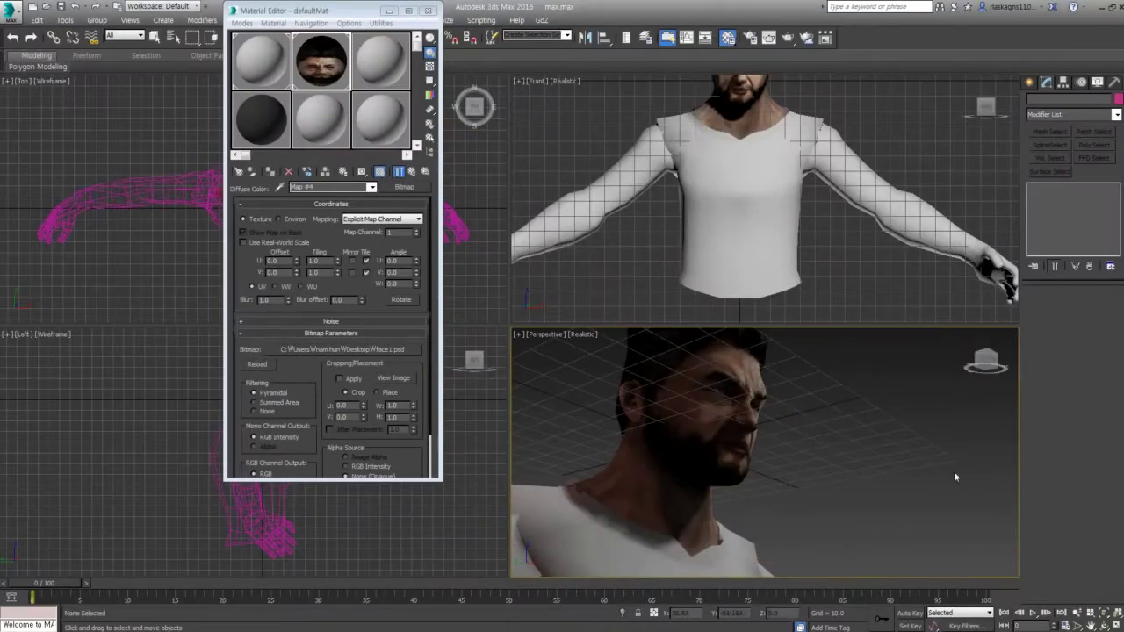
mouse_move(953, 470)
alt+middle_down()
mouse_move(931, 500)
mouse_move(761, 532)
alt+middle_up()
scroll(914, 530, down, 5)
scroll(914, 530, up, 3)
scroll(691, 507, up, 3)
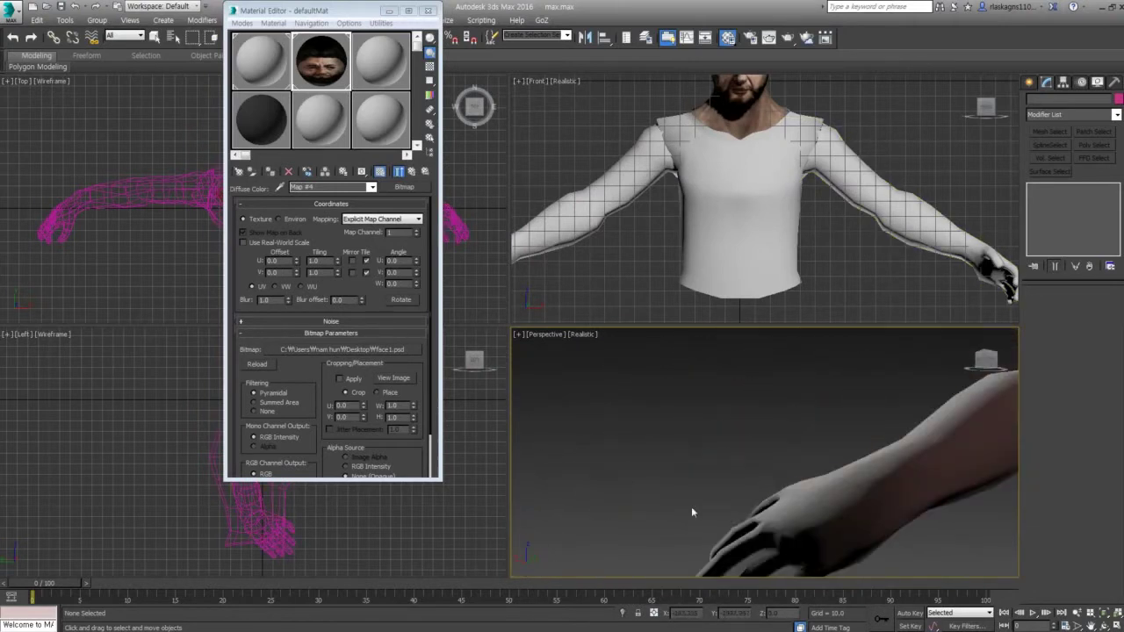
scroll(691, 506, up, 2)
click(747, 444)
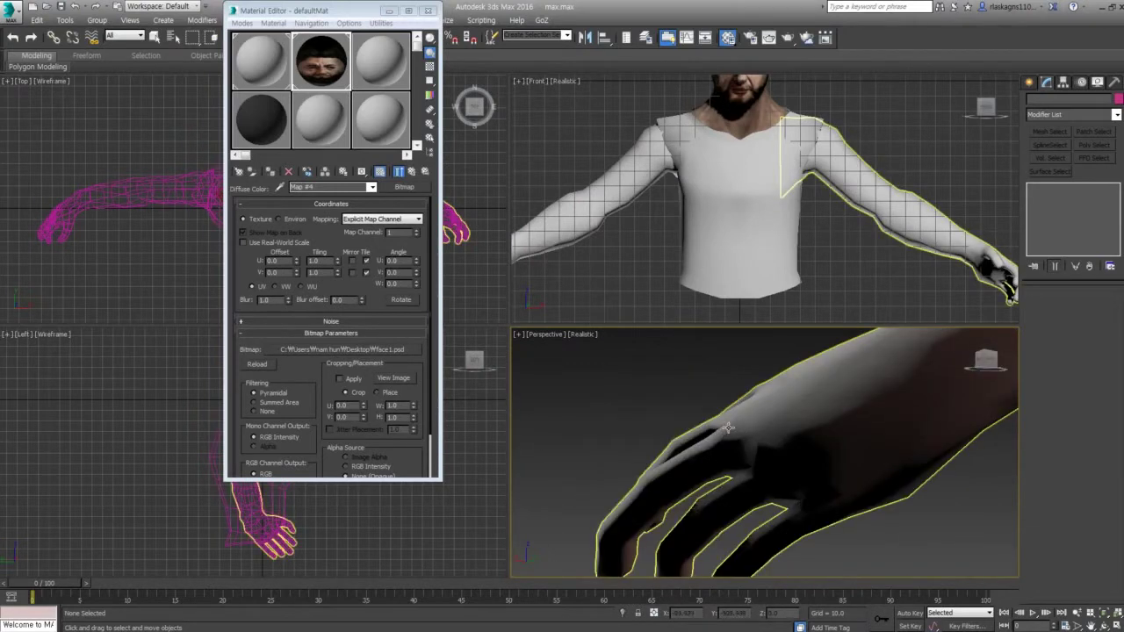
click(710, 497)
mouse_move(678, 455)
alt+middle_down()
mouse_move(576, 490)
mouse_move(936, 533)
alt+middle_up()
scroll(936, 533, down, 5)
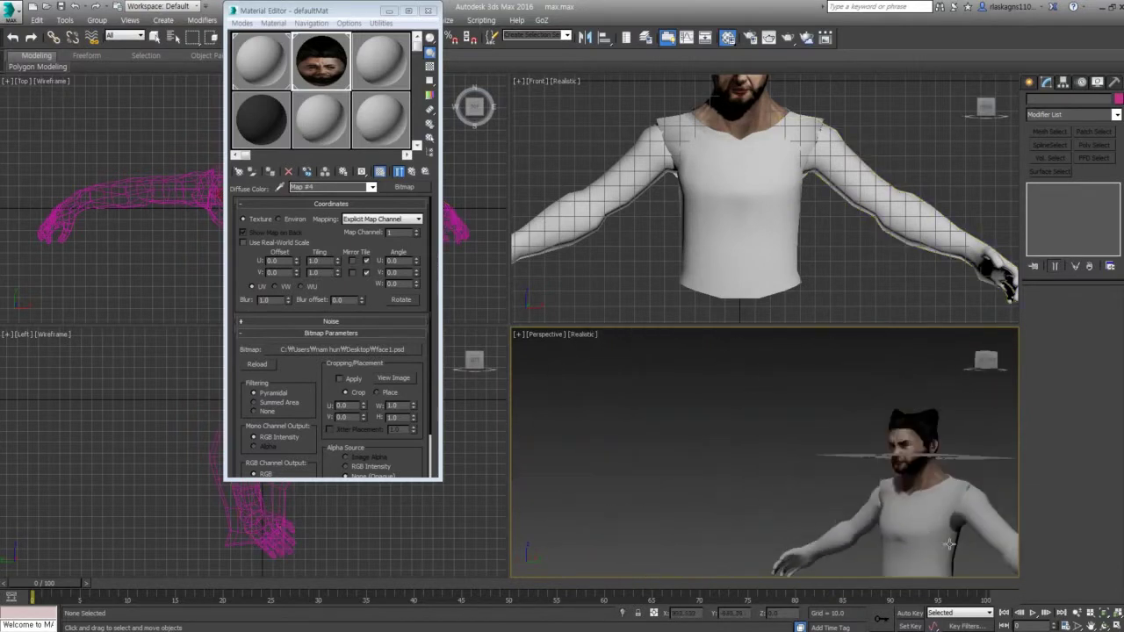
scroll(707, 450, up, 3)
scroll(707, 450, up, 2)
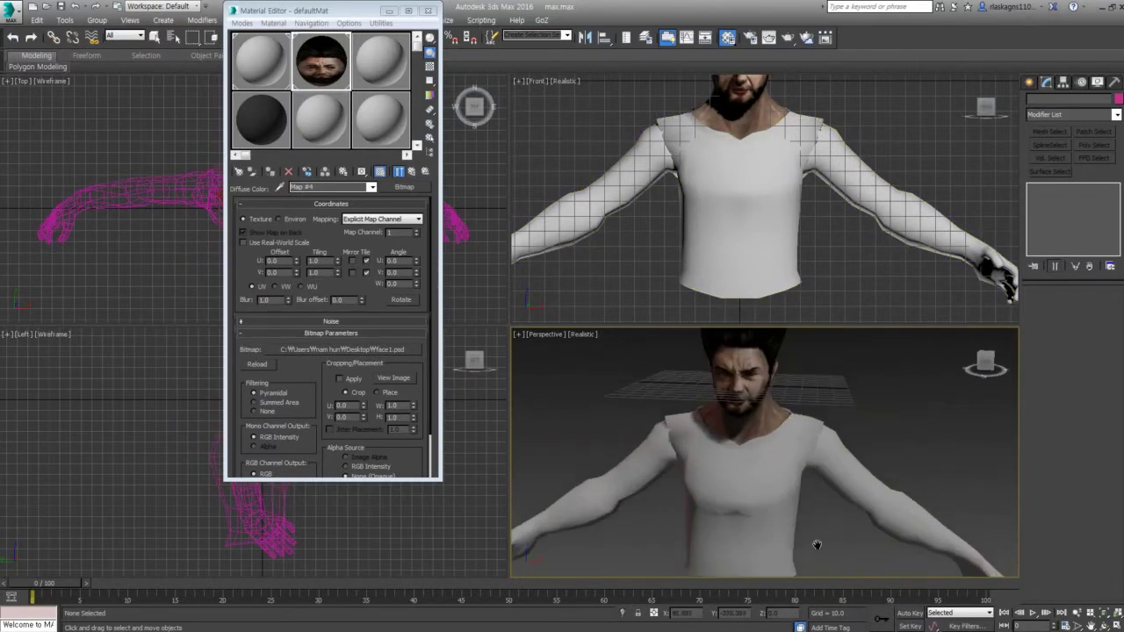
click(761, 520)
alt+middle_drag(760, 520, 795, 442)
click(795, 442)
scroll(796, 442, up, 2)
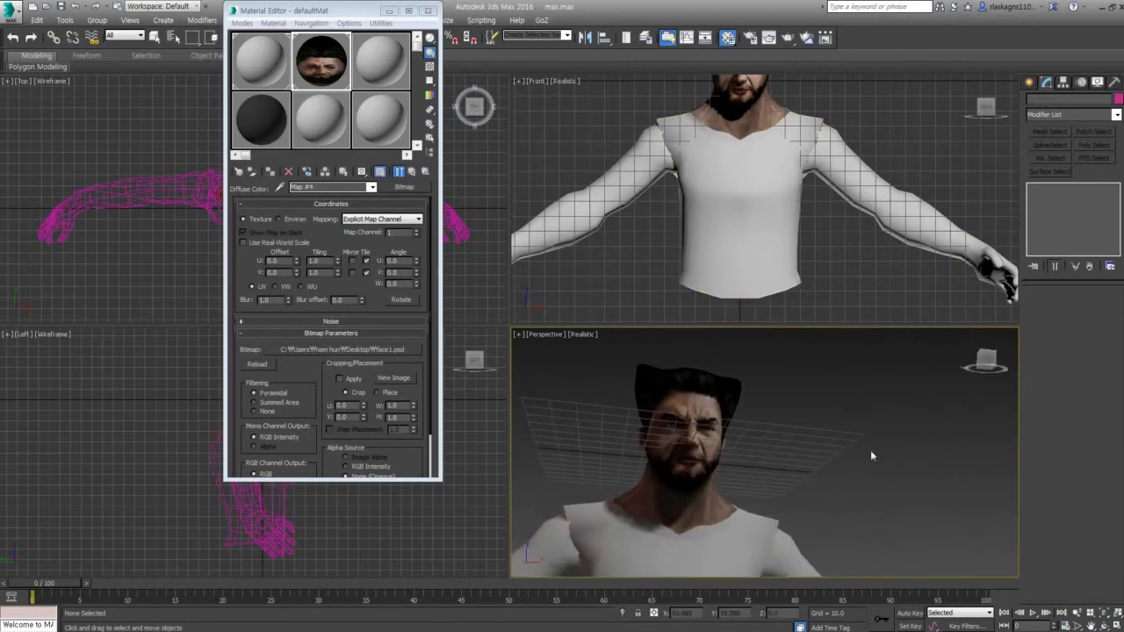
scroll(908, 418, down, 3)
alt+middle_drag(907, 418, 837, 530)
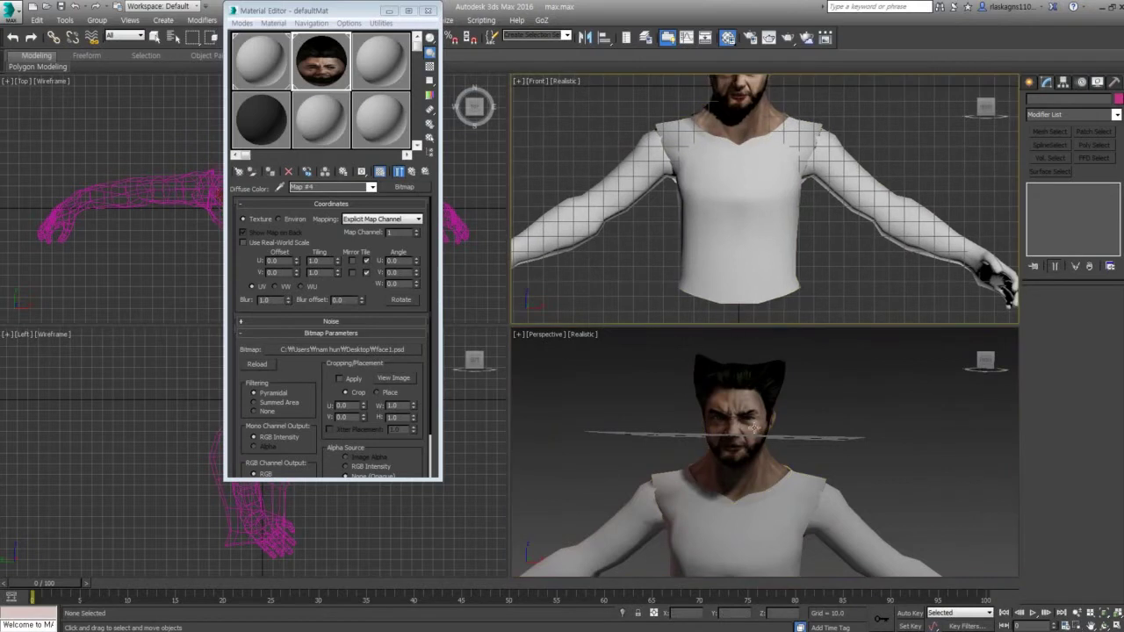
scroll(771, 425, up, 2)
scroll(770, 425, up, 2)
middle_drag(770, 425, 783, 455)
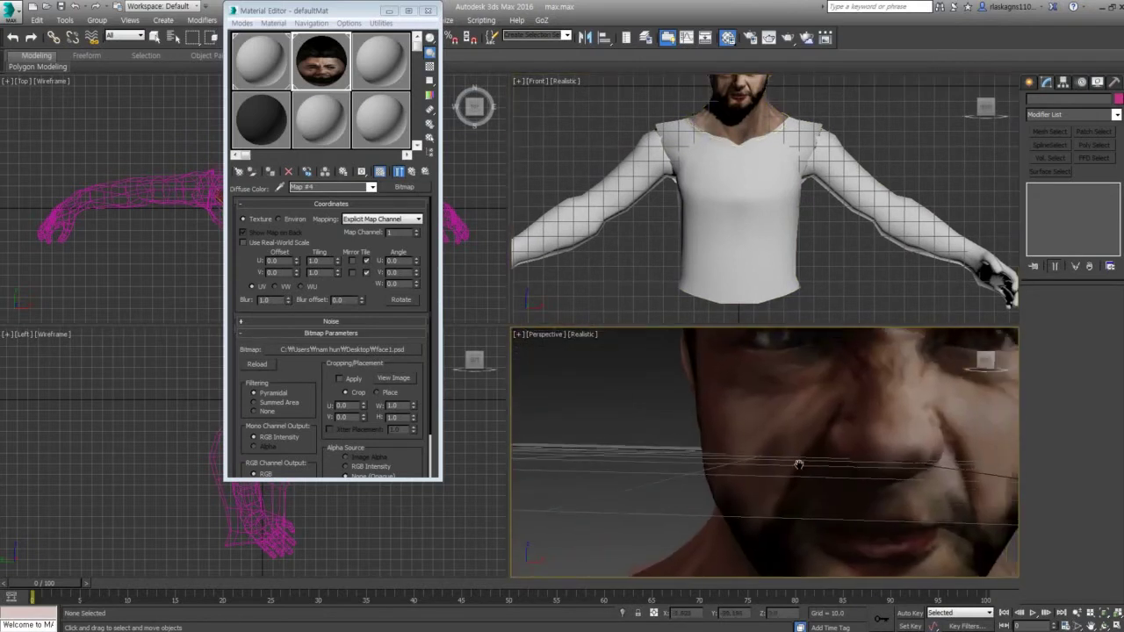